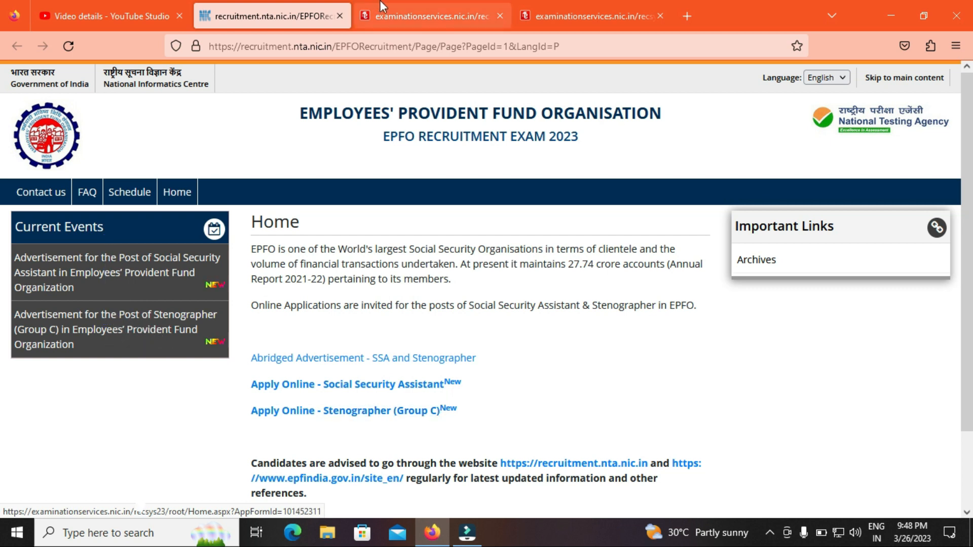
# Step: Look over the Stenographer sign-in tab, then return to the Social Security Assistant sign-in tab
pyautogui.click(428, 16)
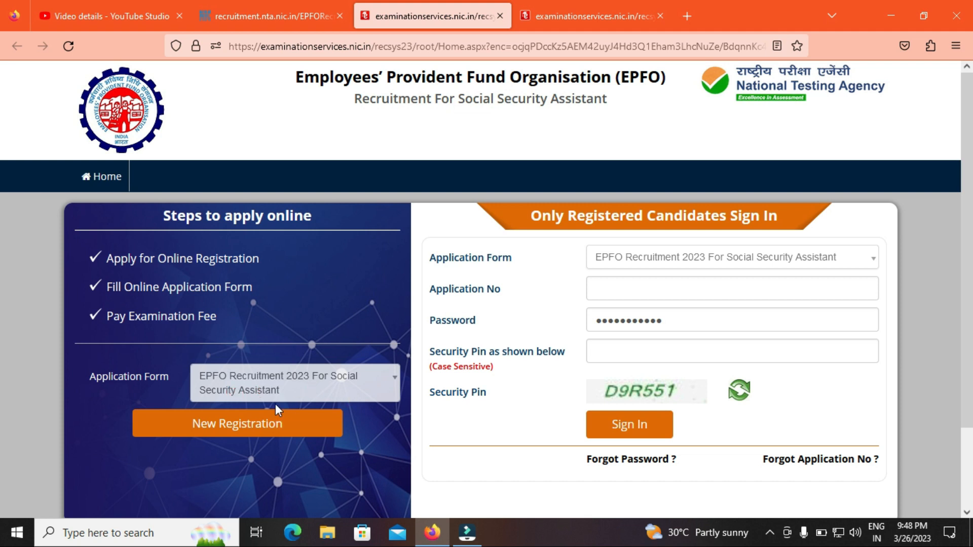
pyautogui.hotkey('ctrl', 'Tab')
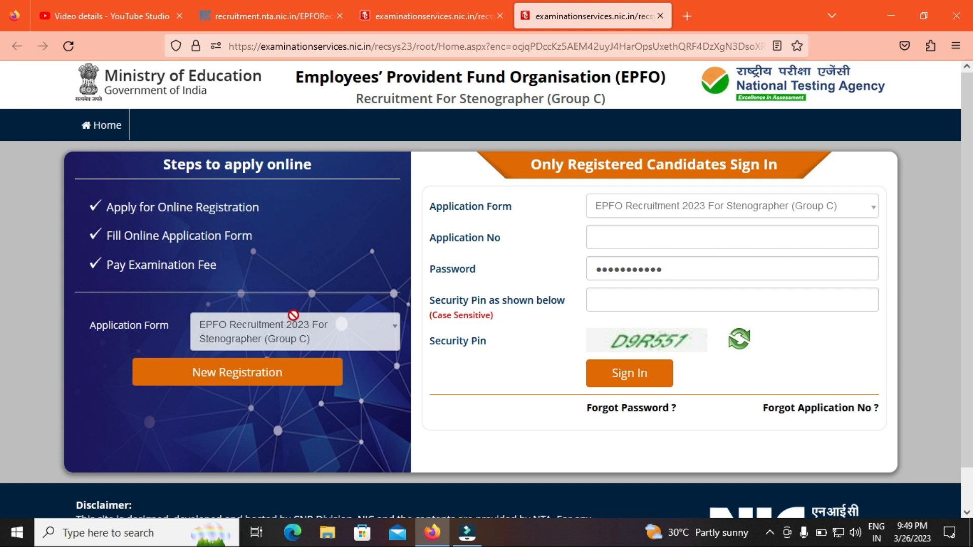
pyautogui.click(300, 12)
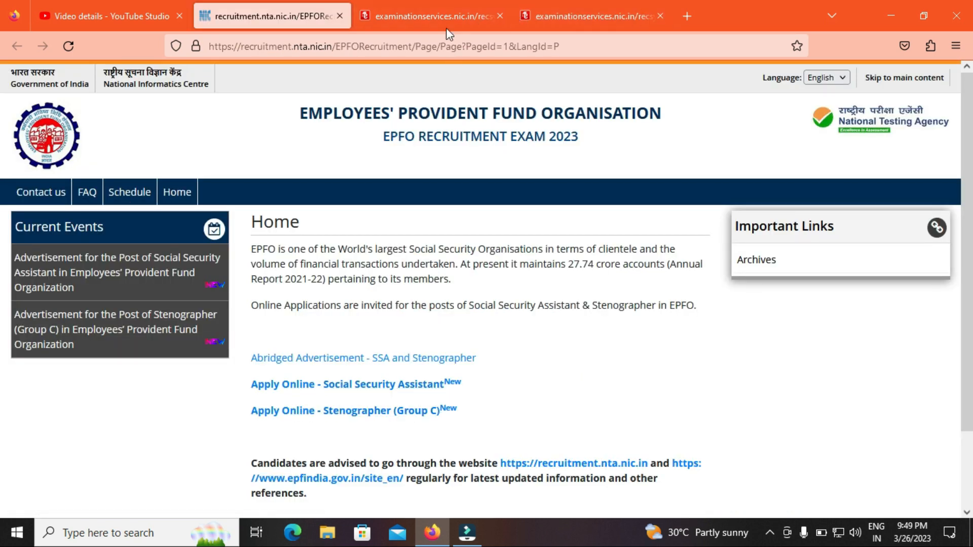
pyautogui.click(444, 11)
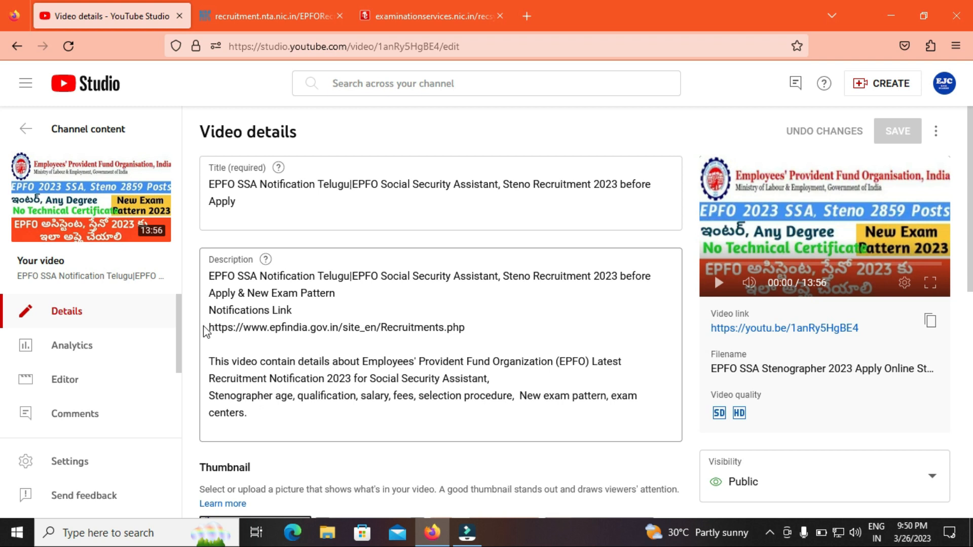
# Step: Switch to the recruitment.nta.nic.in tab showing the EPFO Recruitment 2023 home page
pyautogui.click(258, 18)
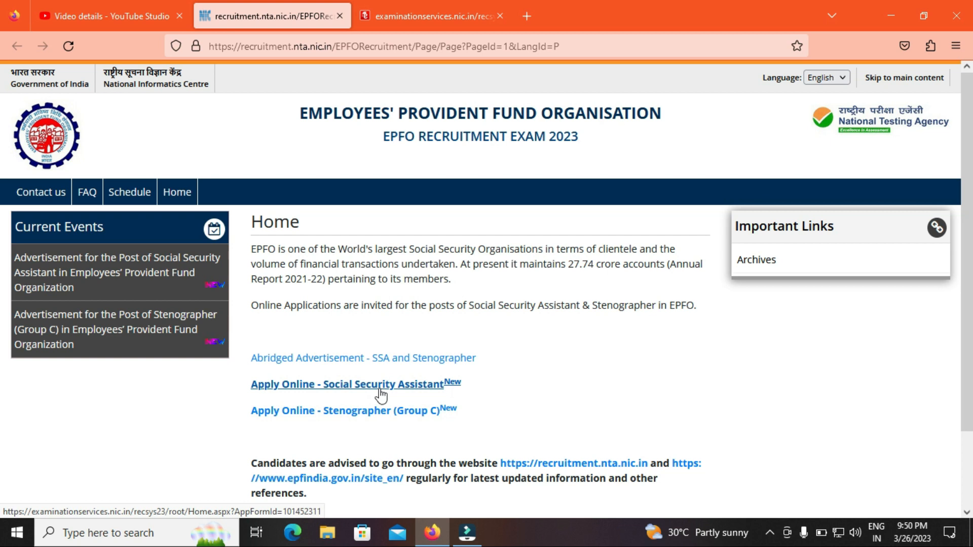
# Step: Open the SSA page and review the instructions, noting the Rs. 700 fee and scanned image size rules
pyautogui.click(409, 15)
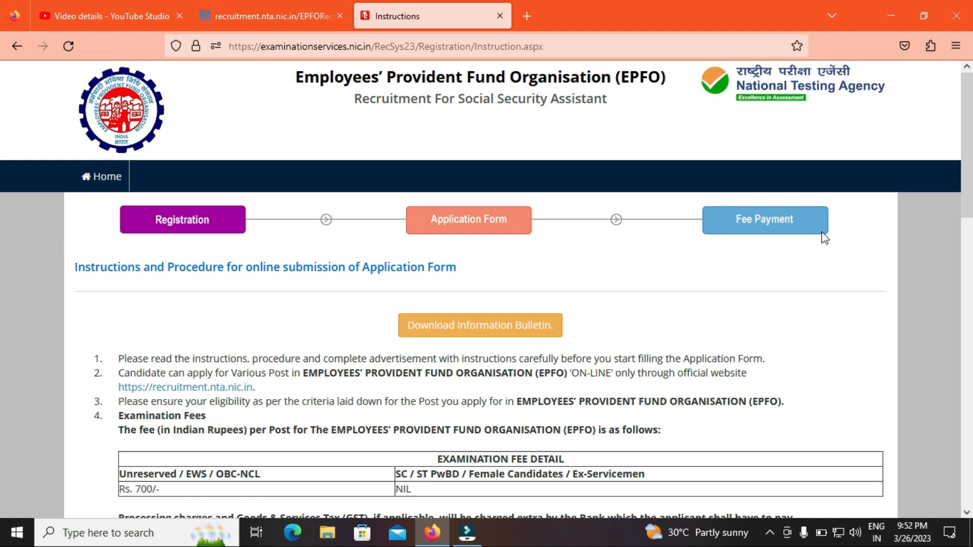
pyautogui.moveTo(970, 185); pyautogui.dragTo(970, 233)
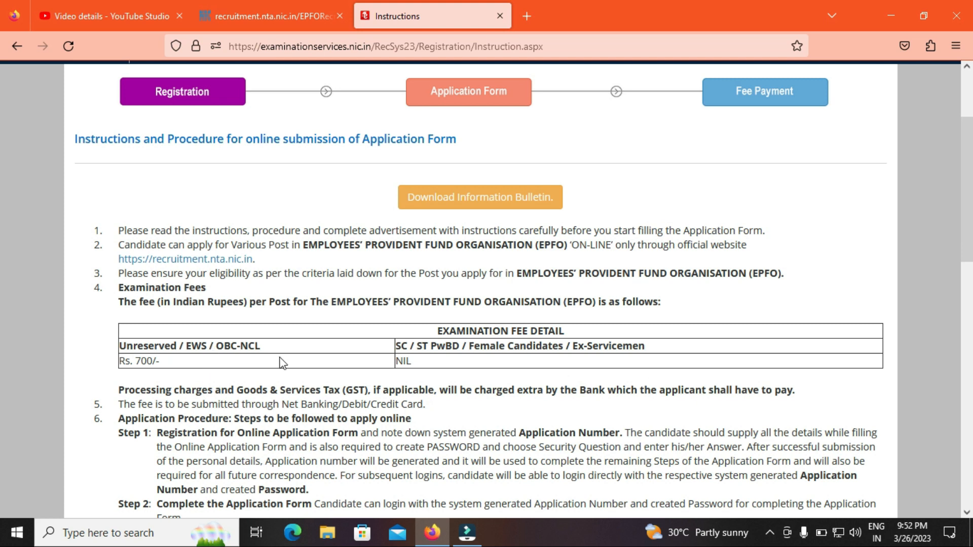
pyautogui.moveTo(130, 361); pyautogui.dragTo(160, 362)
pyautogui.moveTo(400, 346); pyautogui.dragTo(664, 357)
pyautogui.click(664, 358)
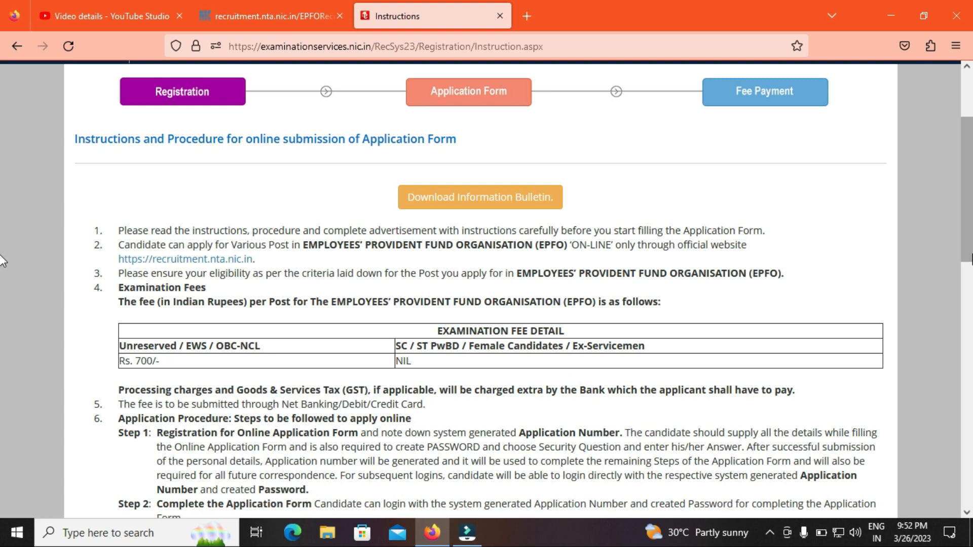
pyautogui.scroll(-3, 3, 295)
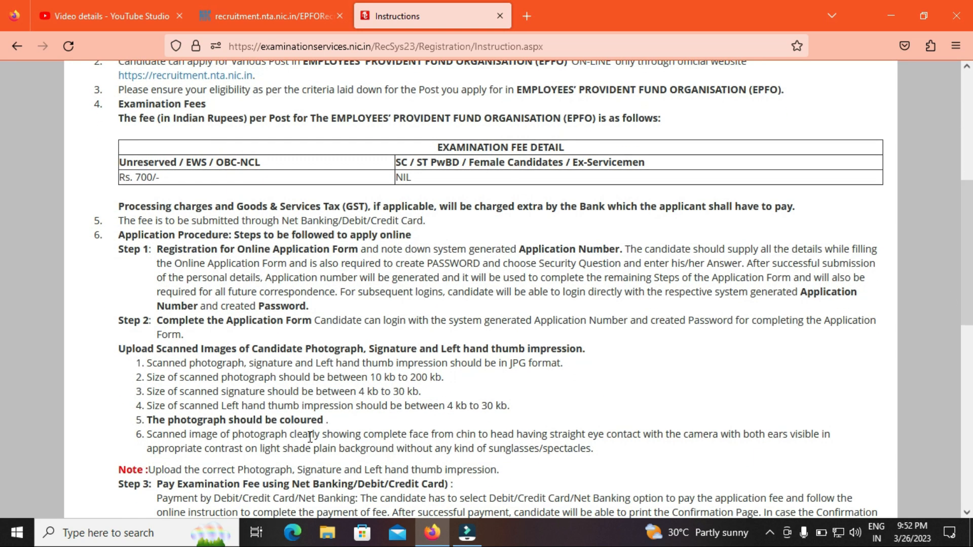
pyautogui.moveTo(348, 364); pyautogui.dragTo(510, 412)
pyautogui.click(510, 410)
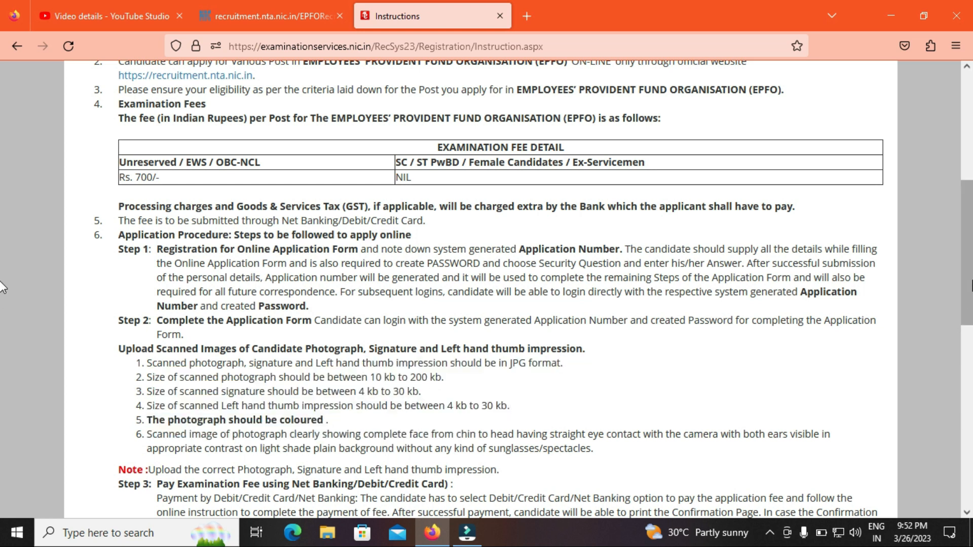
# Step: Read the rest of the instructions, tick the declaration and proceed to the registration form
pyautogui.moveTo(149, 358); pyautogui.dragTo(467, 431)
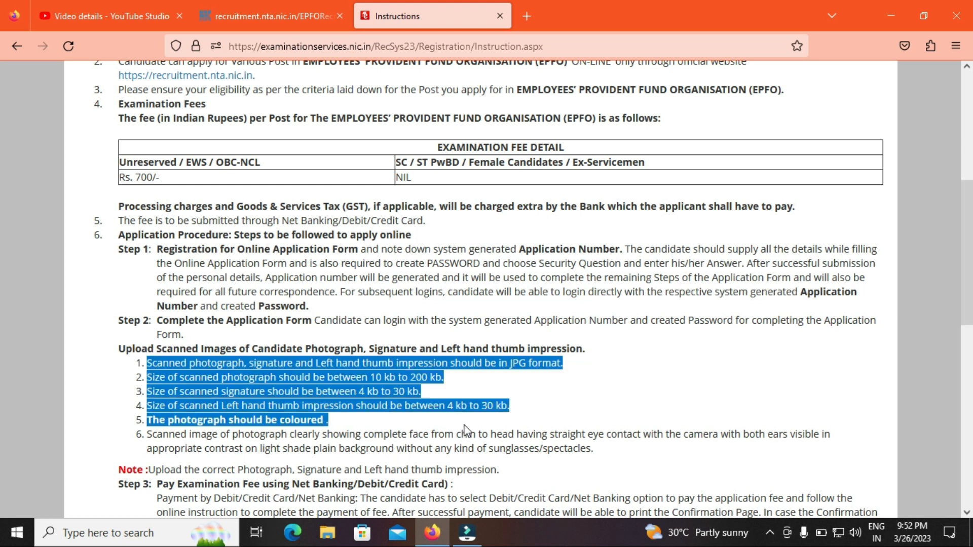
pyautogui.scroll(-3, 968, 277)
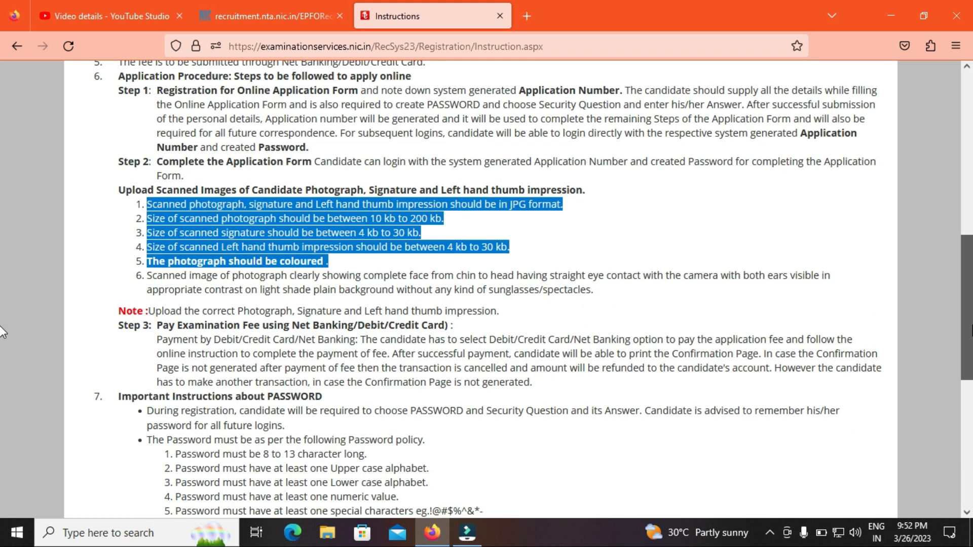
pyautogui.scroll(-2, 2, 334)
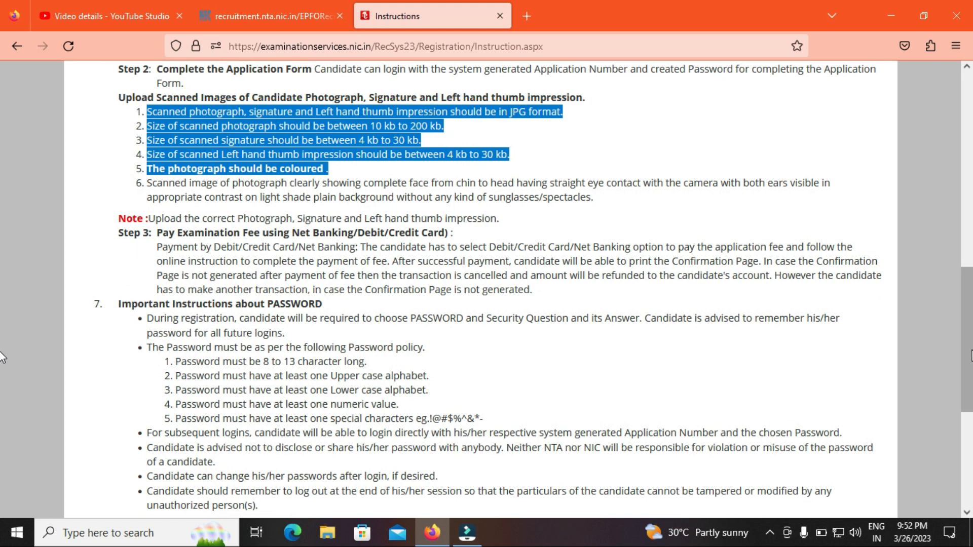
pyautogui.scroll(-2, 1, 363)
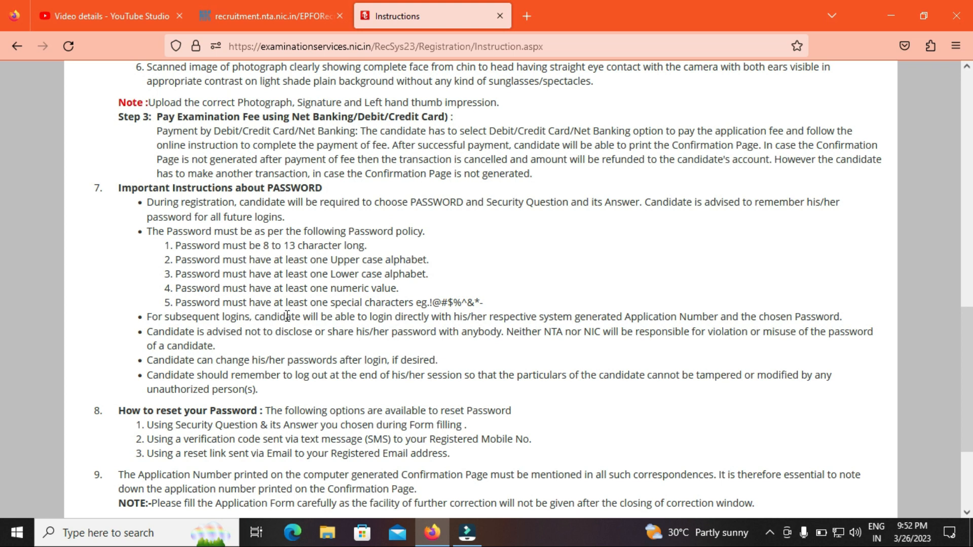
pyautogui.moveTo(273, 260); pyautogui.dragTo(424, 319)
pyautogui.scroll(-3, 1, 443)
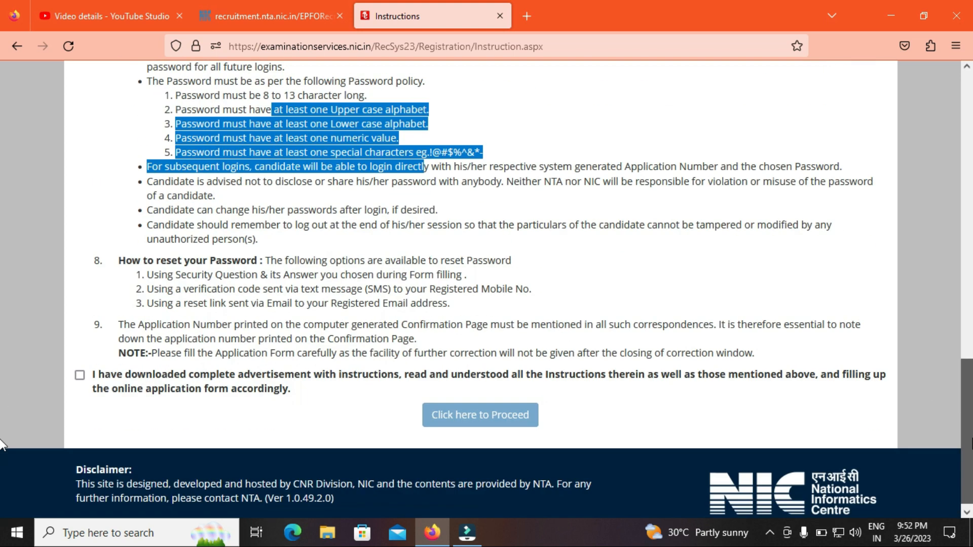
pyautogui.click(80, 369)
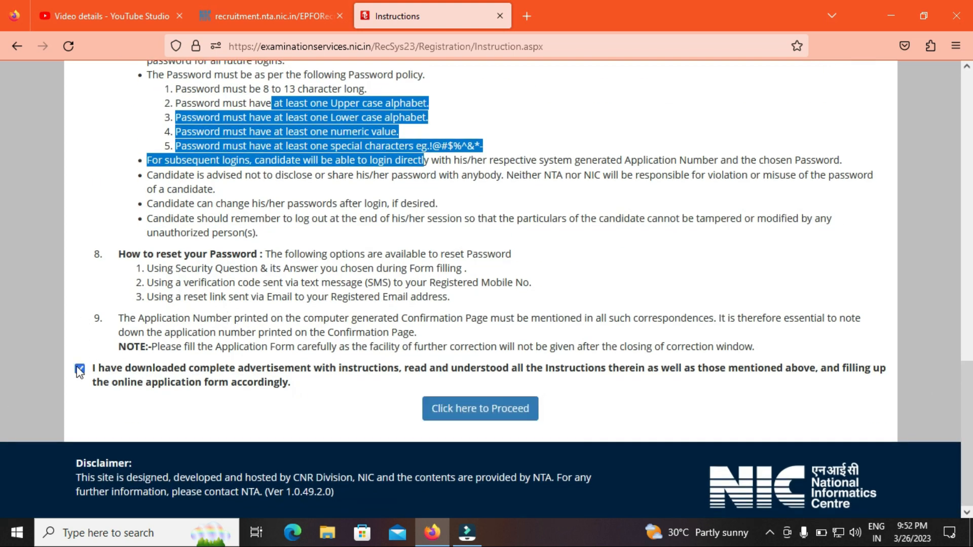
pyautogui.click(506, 422)
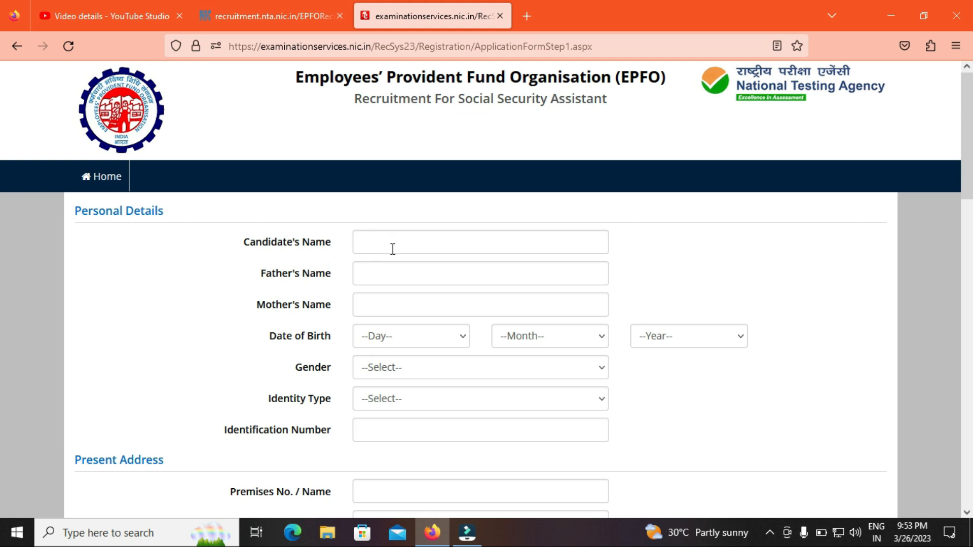
# Step: Fill in the father's and mother's name fields and set the date of birth to 01 January 2000
pyautogui.click(388, 280)
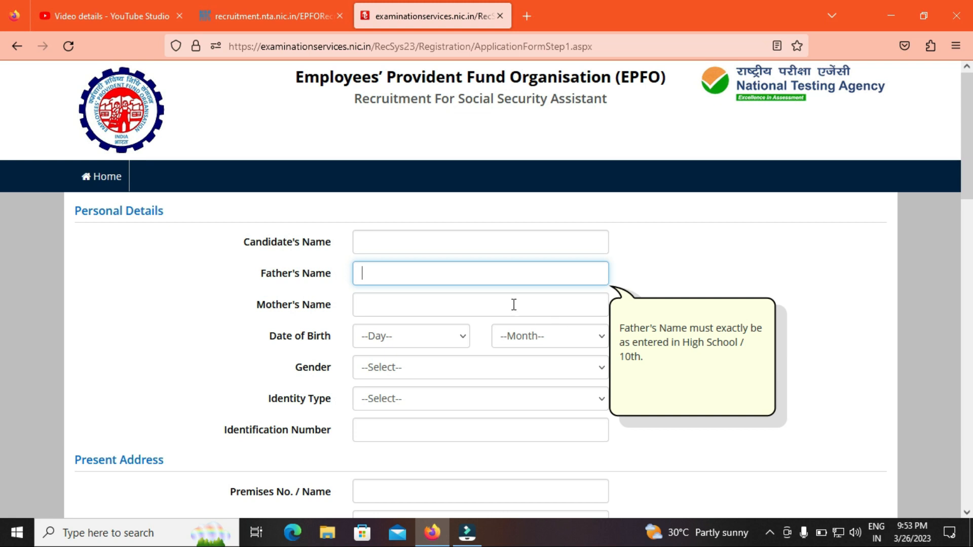
pyautogui.click(383, 303)
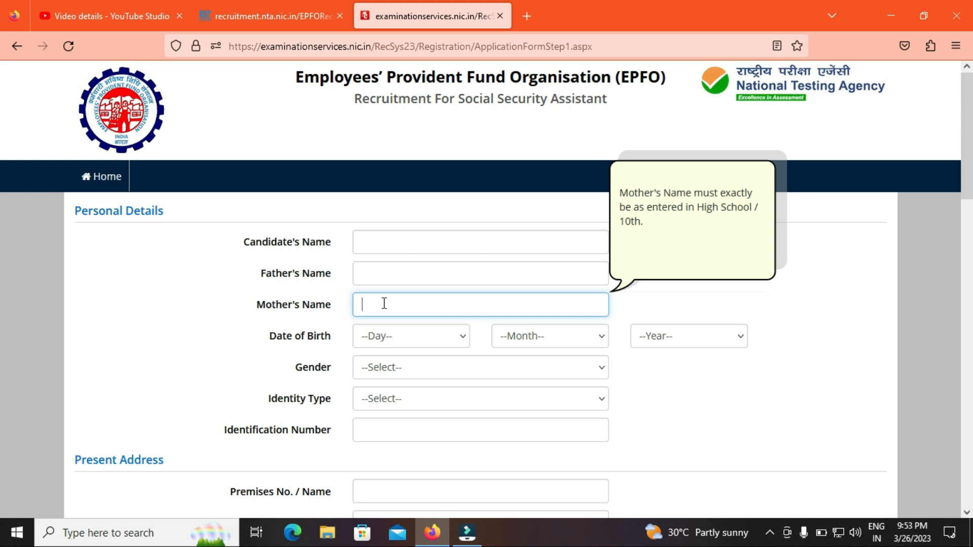
pyautogui.click(416, 344)
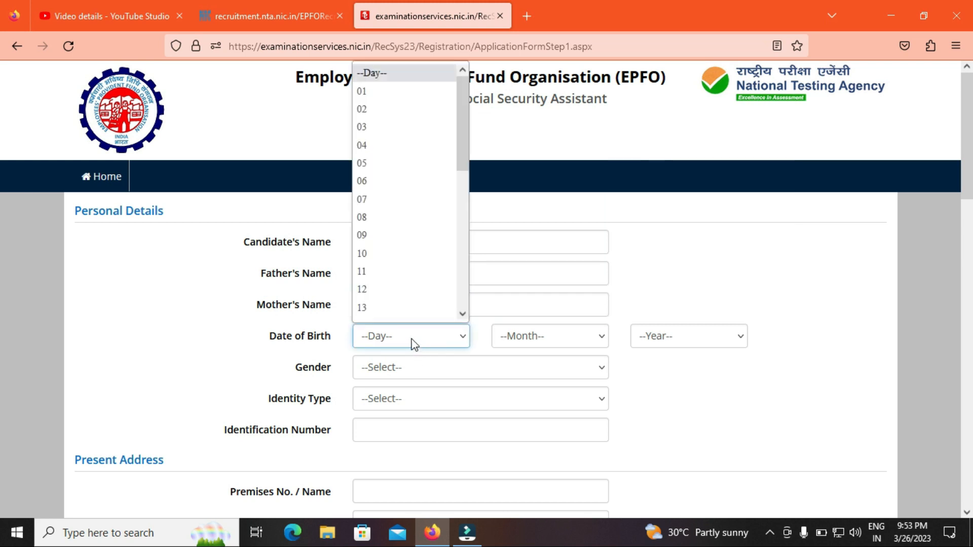
pyautogui.click(378, 103)
pyautogui.click(521, 338)
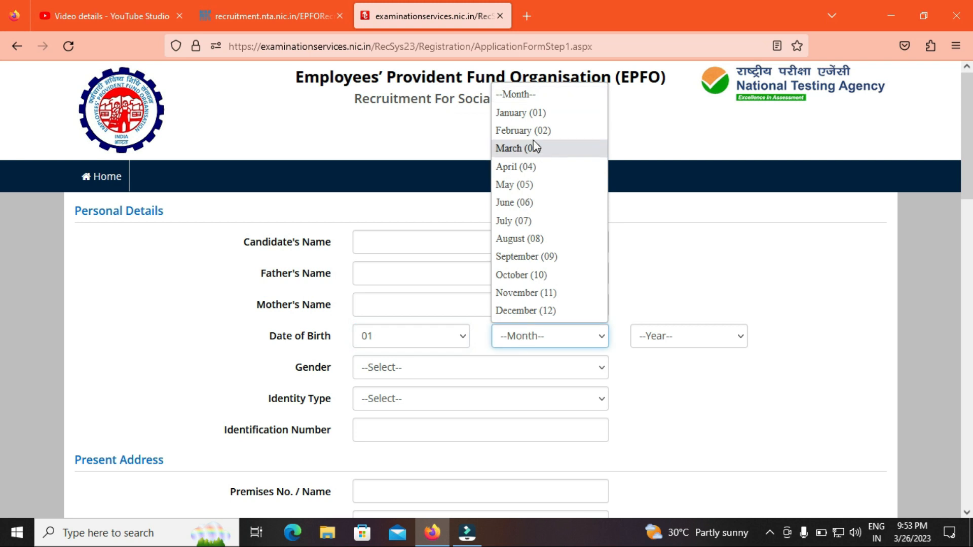
pyautogui.click(525, 117)
pyautogui.click(721, 337)
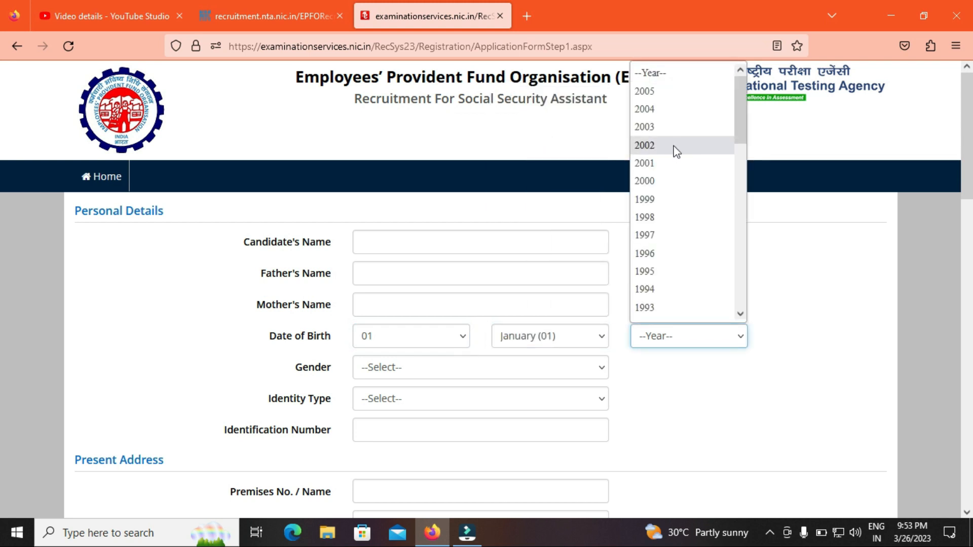
pyautogui.click(655, 181)
# Step: Set gender to Male and identity type to PAN Card
pyautogui.click(405, 368)
pyautogui.click(386, 409)
pyautogui.click(400, 399)
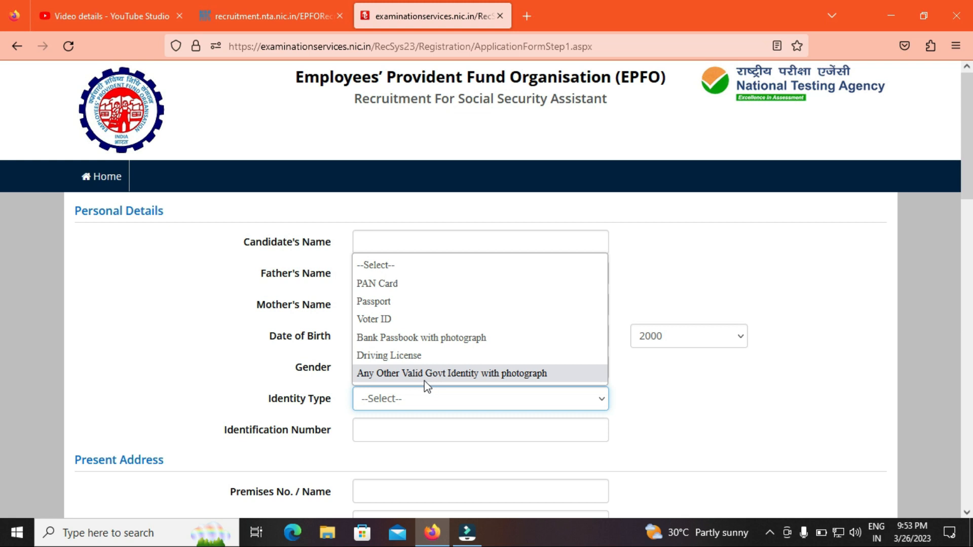
pyautogui.click(395, 284)
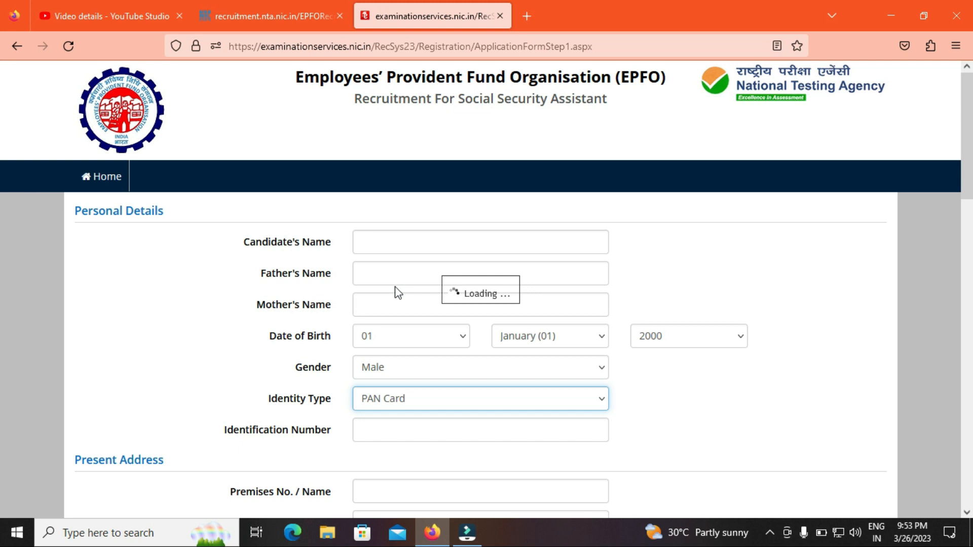
pyautogui.click(406, 406)
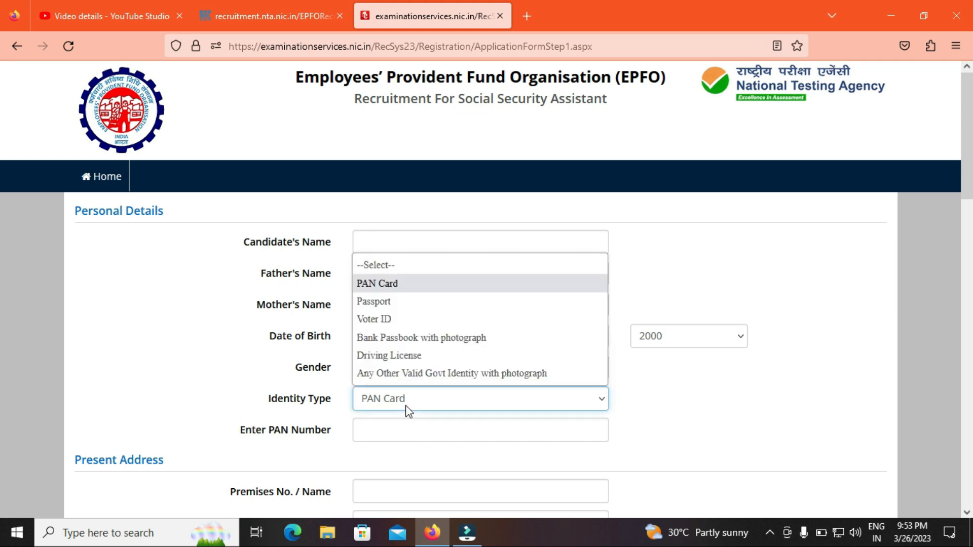
pyautogui.click(207, 358)
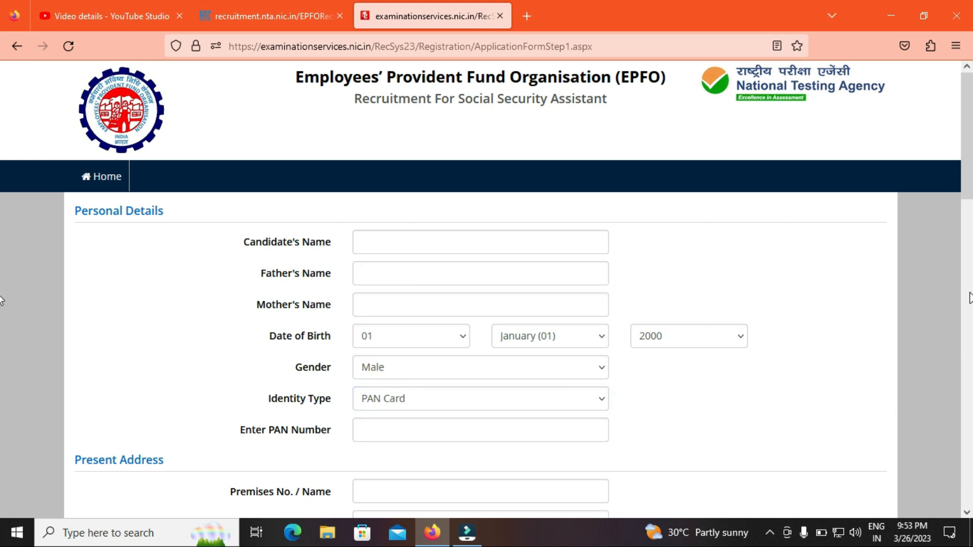
pyautogui.scroll(-2, 2, 211)
# Step: Enter the PAN number and address lines, choosing country India, state Andhra Pradesh, district CHITTOOR
pyautogui.click(490, 328)
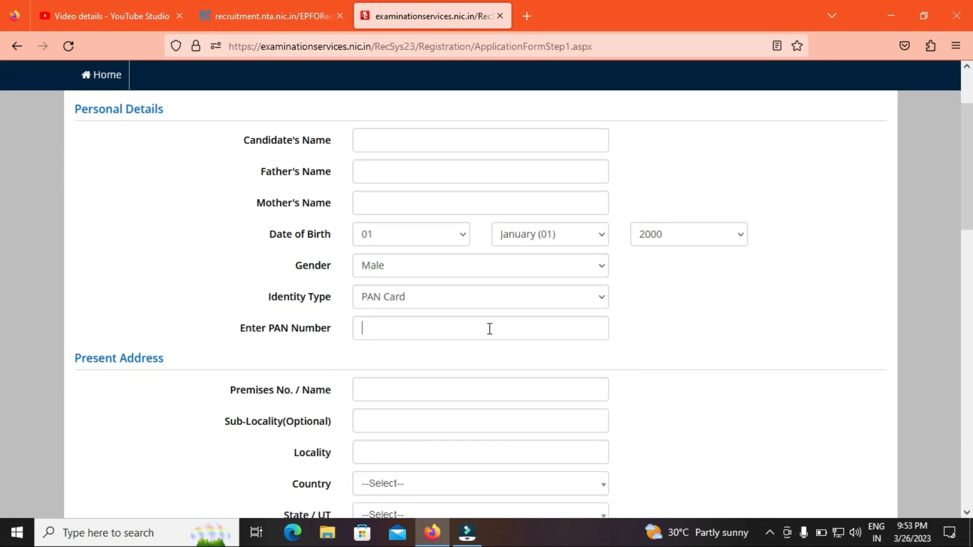
pyautogui.scroll(-1, 2, 232)
pyautogui.scroll(-2, 2, 238)
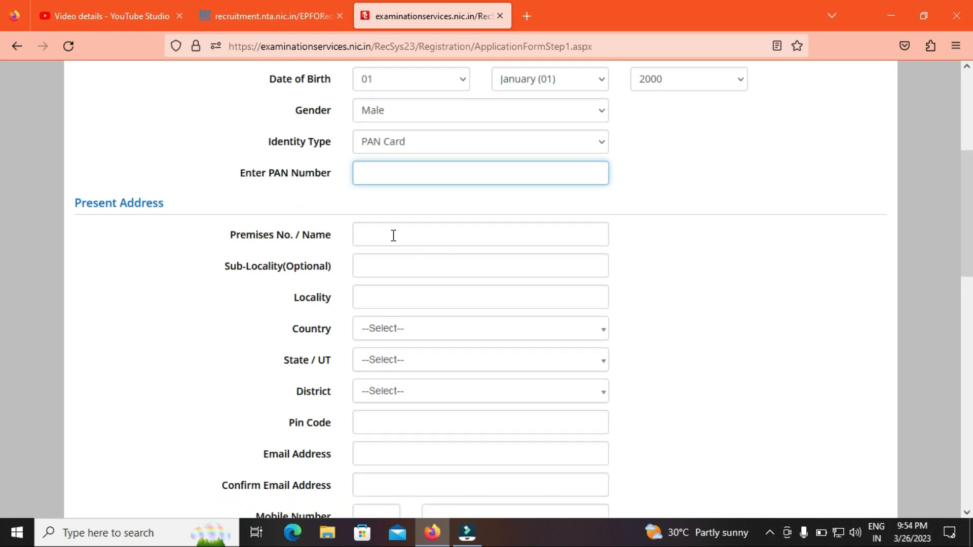
pyautogui.click(383, 267)
pyautogui.click(394, 336)
pyautogui.click(370, 394)
pyautogui.click(388, 365)
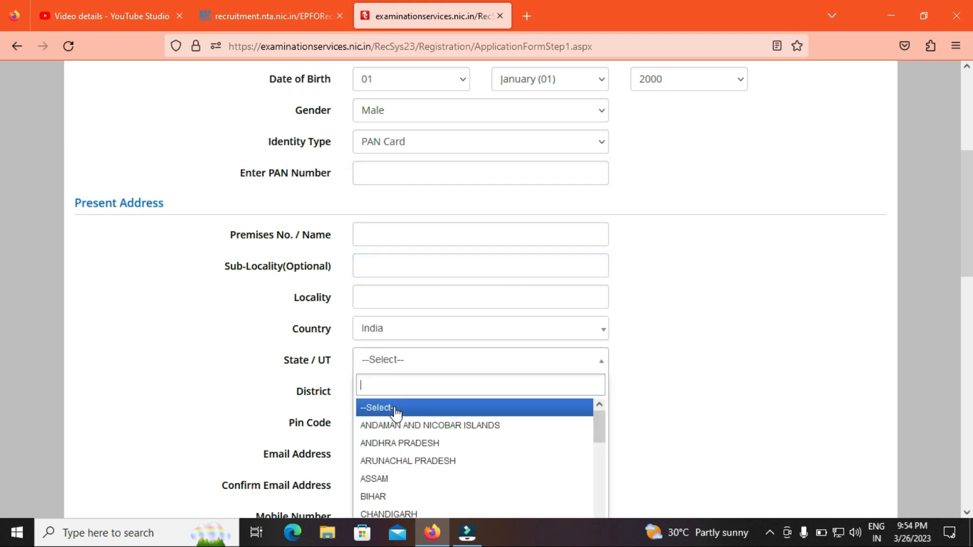
pyautogui.click(396, 444)
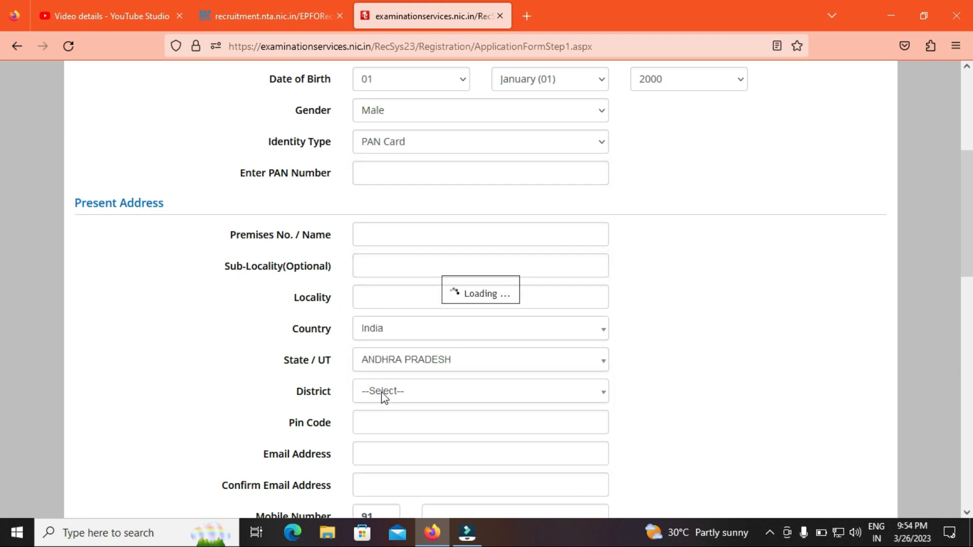
pyautogui.click(383, 397)
pyautogui.click(385, 474)
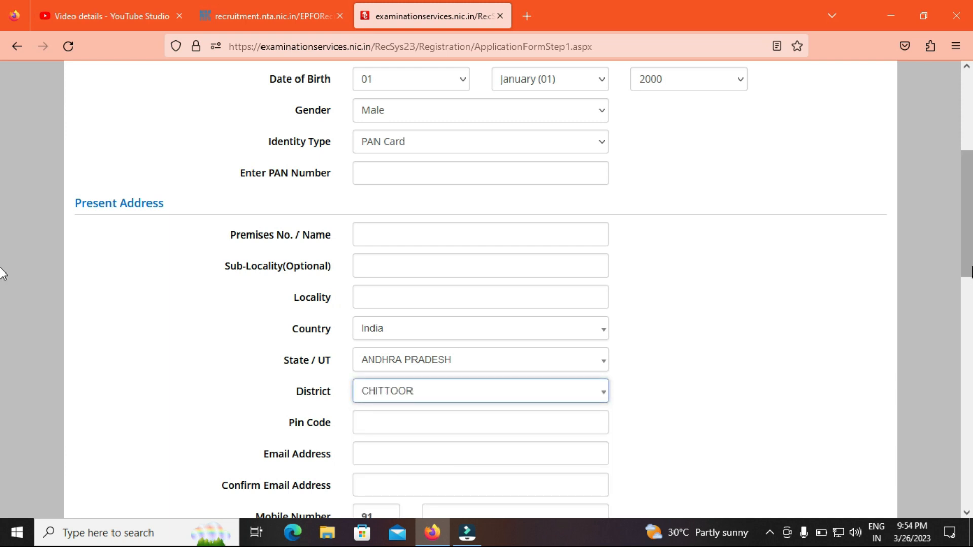
# Step: Enter and confirm the email address and the mobile number
pyautogui.scroll(-2, 3, 289)
pyautogui.scroll(-2, 595, 317)
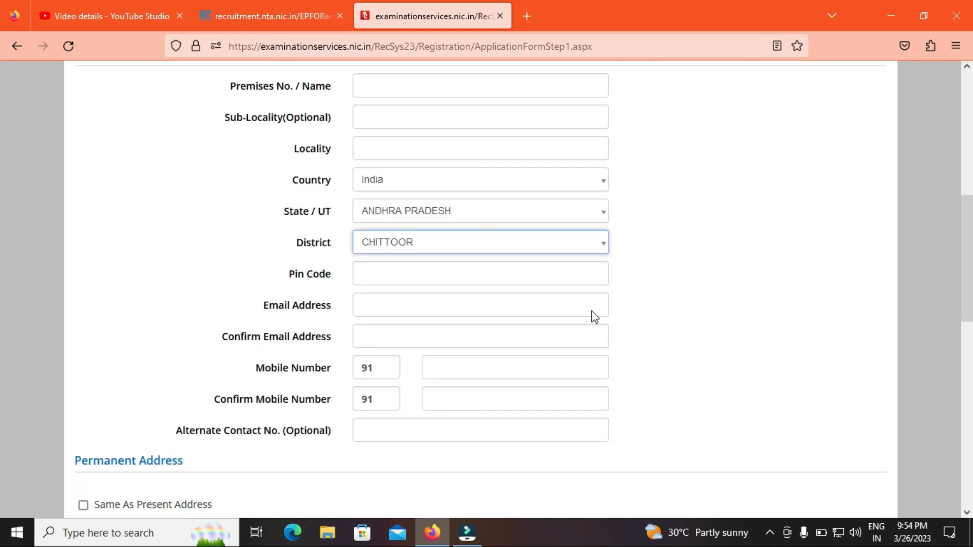
pyautogui.click(375, 307)
pyautogui.click(389, 344)
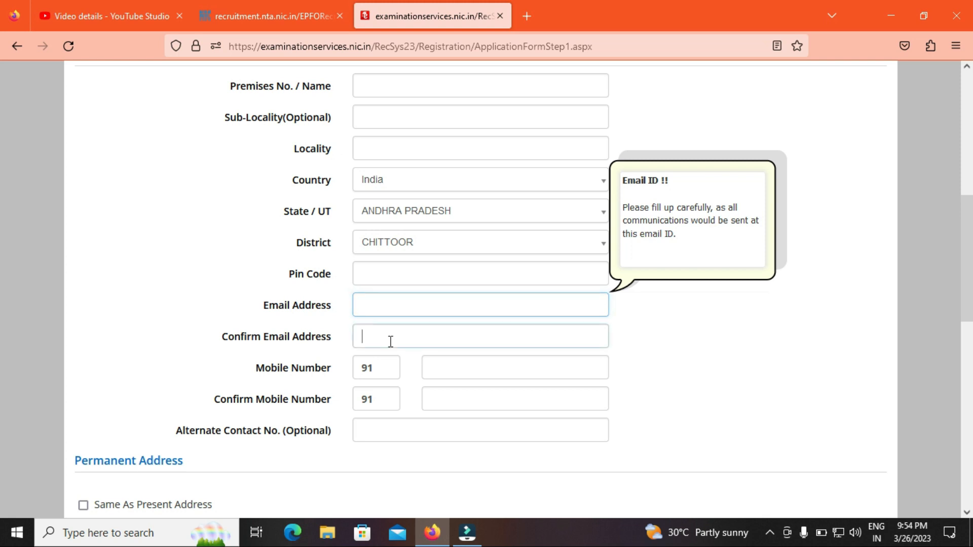
pyautogui.click(483, 369)
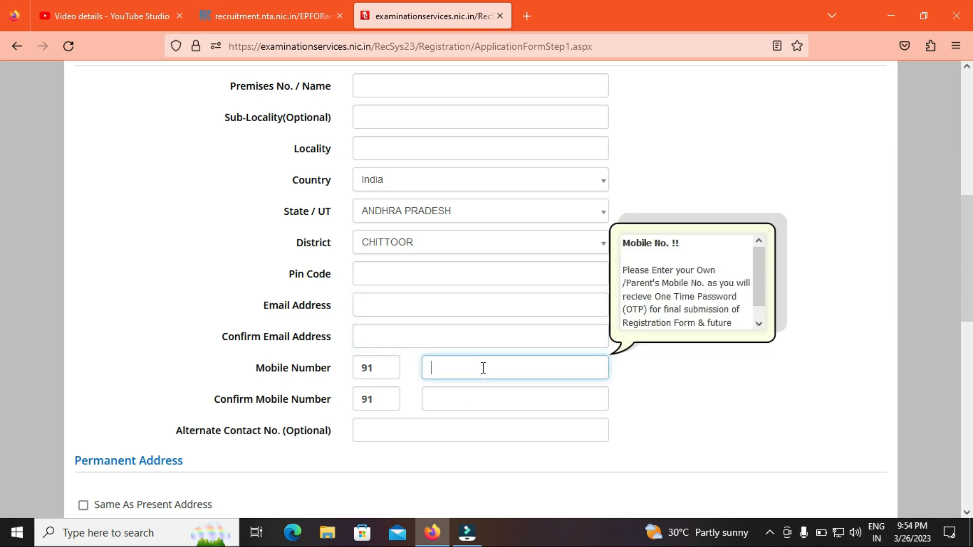
pyautogui.click(477, 405)
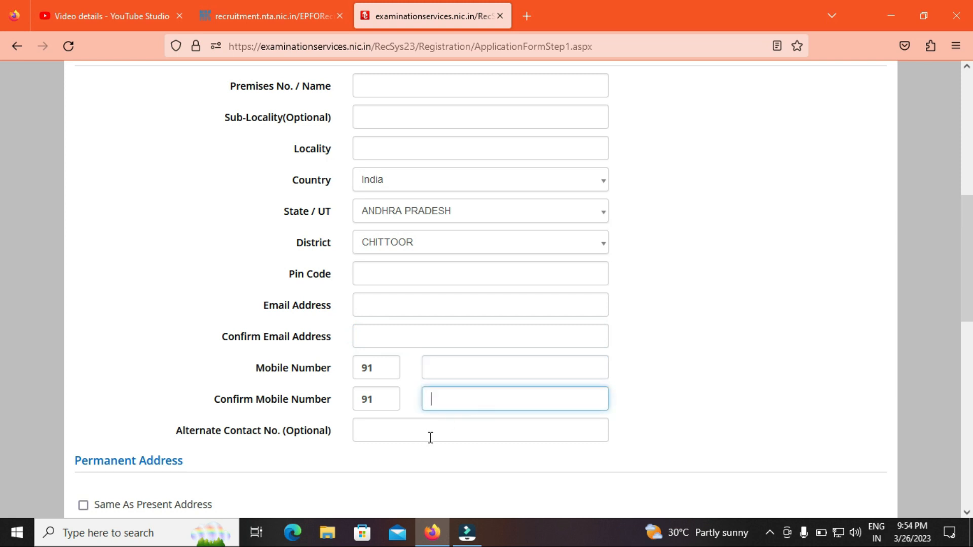
pyautogui.scroll(-3, 920, 388)
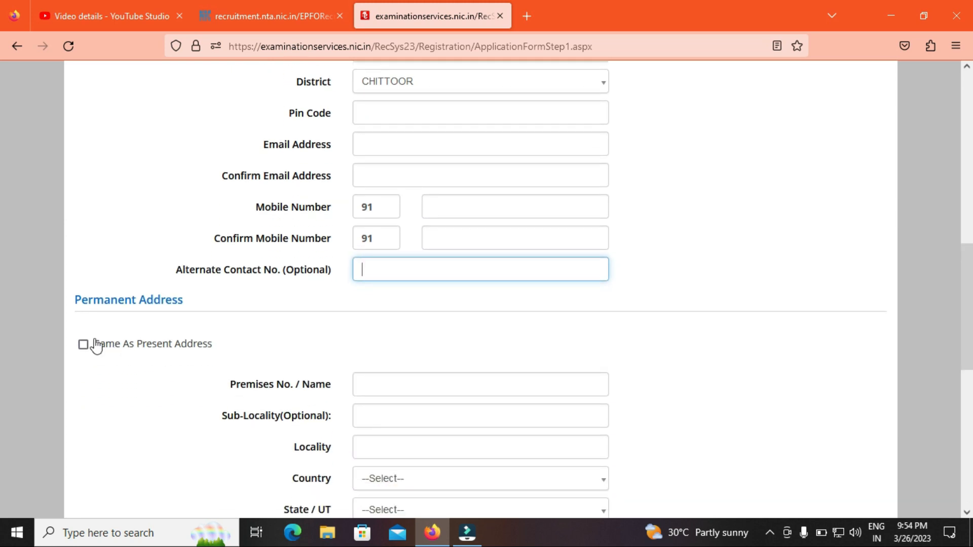
# Step: Make the permanent address the same as the present address and fill in the password
pyautogui.click(84, 346)
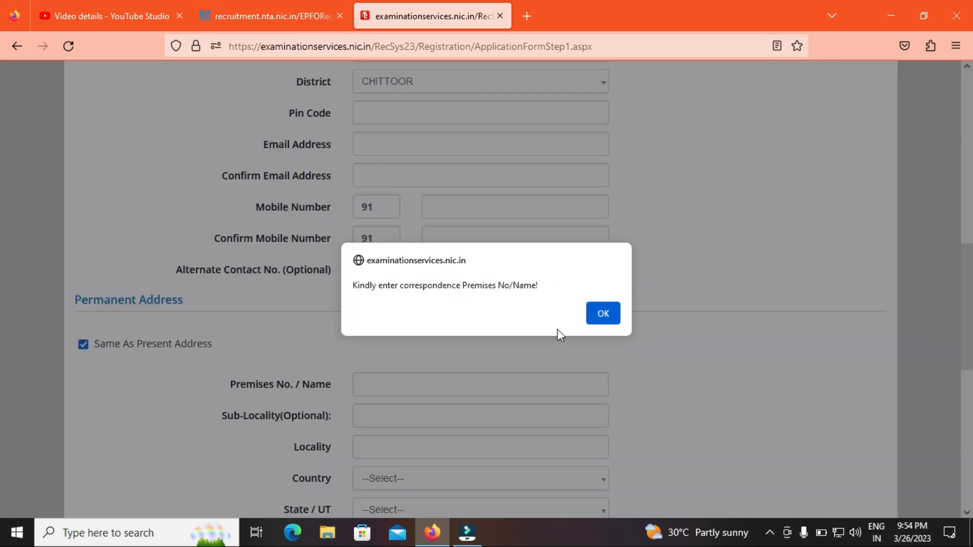
pyautogui.click(604, 312)
pyautogui.scroll(-5, 3, 365)
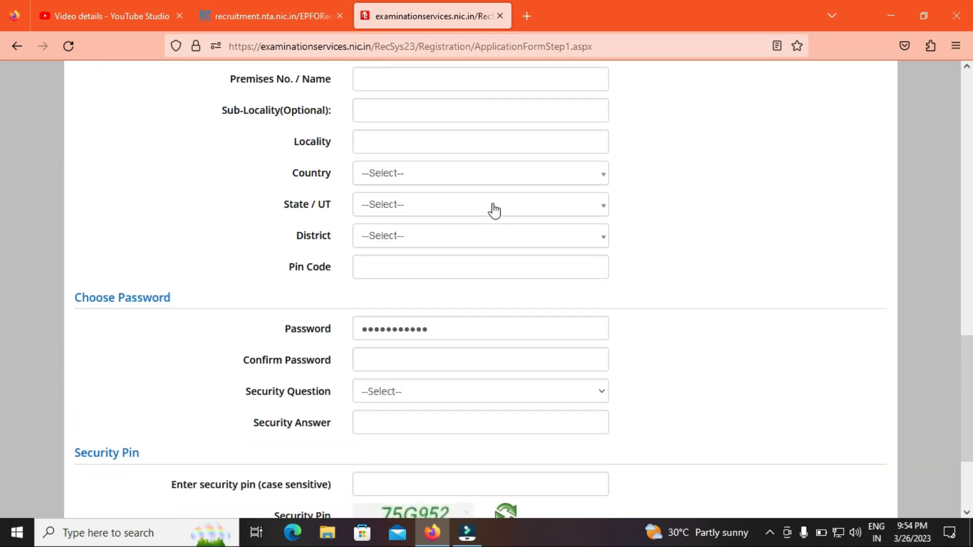
pyautogui.moveTo(452, 331); pyautogui.dragTo(14, 330)
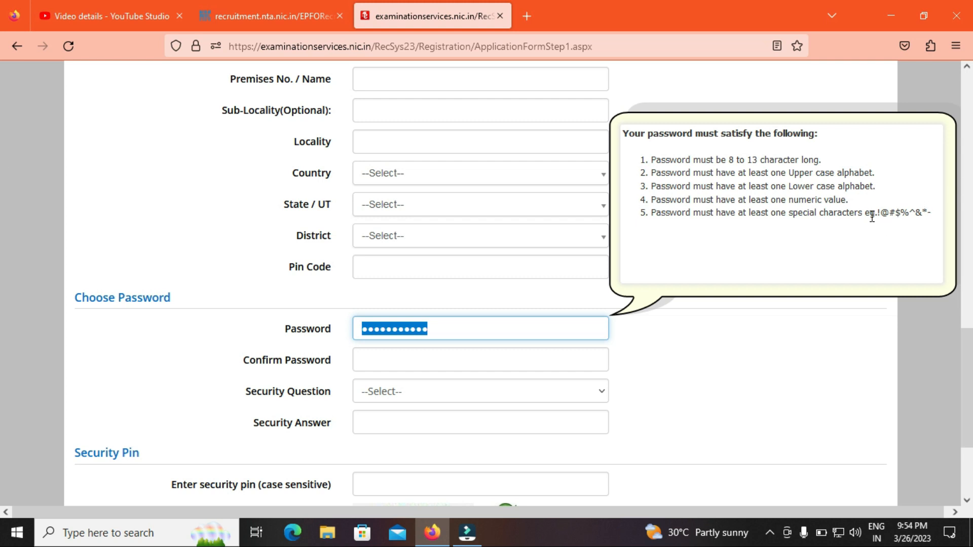
# Step: Choose the security question 'Which is the website you rarely visit ?' and enter its answer
pyautogui.click(400, 393)
pyautogui.click(399, 430)
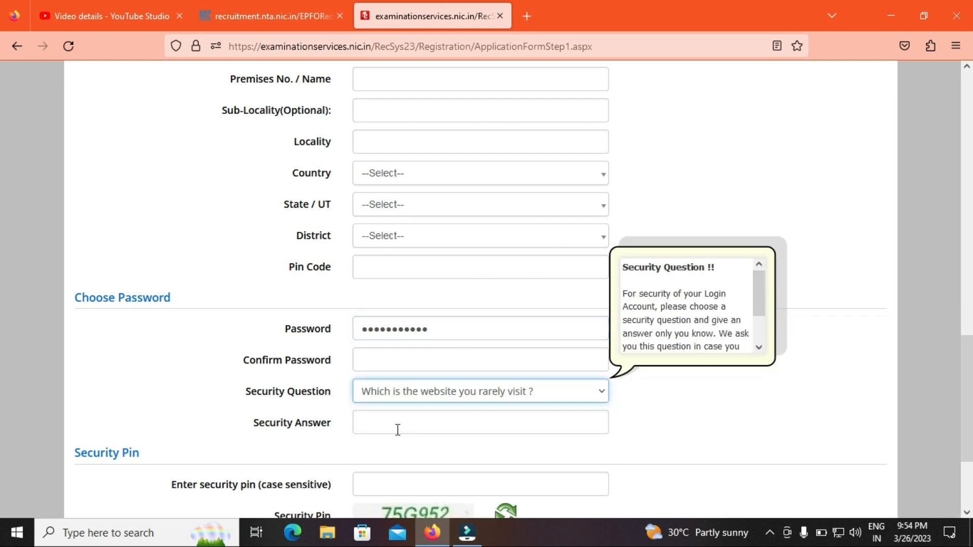
pyautogui.click(398, 430)
pyautogui.click(288, 465)
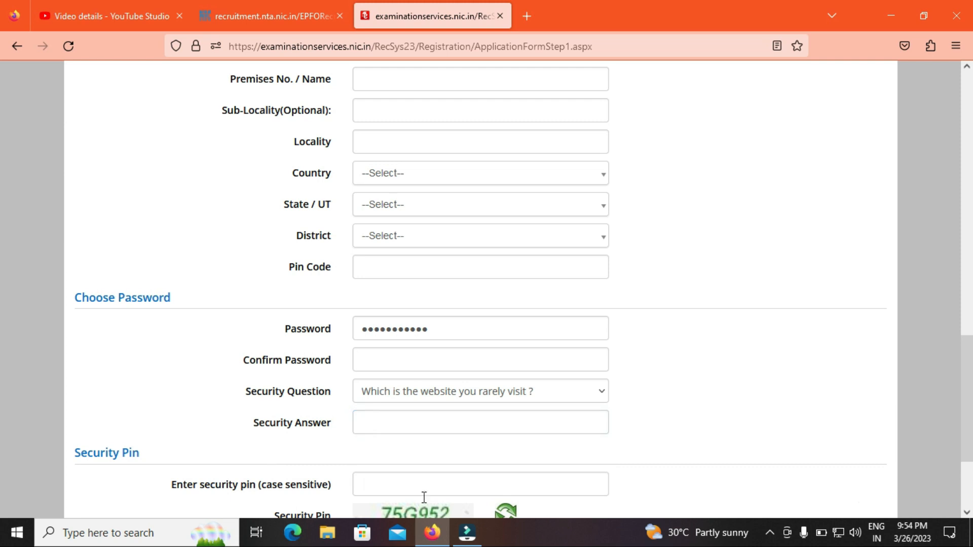
# Step: Mark name, gender, parents, address, mobile, birth date and email verified, agree, and submit for OTP
pyautogui.scroll(-2, 424, 497)
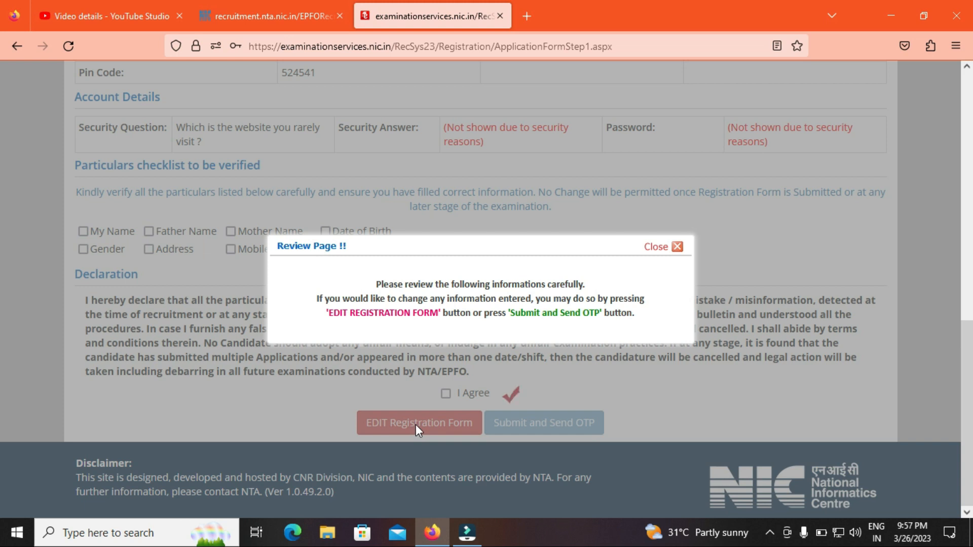
pyautogui.click(655, 251)
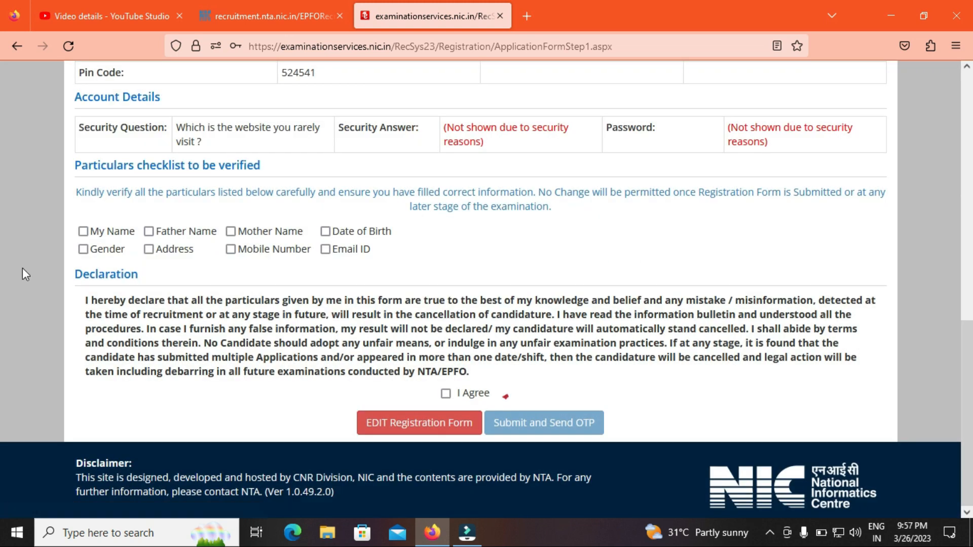
pyautogui.click(84, 231)
pyautogui.click(83, 248)
pyautogui.click(149, 232)
pyautogui.click(149, 249)
pyautogui.click(230, 231)
pyautogui.click(230, 249)
pyautogui.click(325, 232)
pyautogui.click(325, 249)
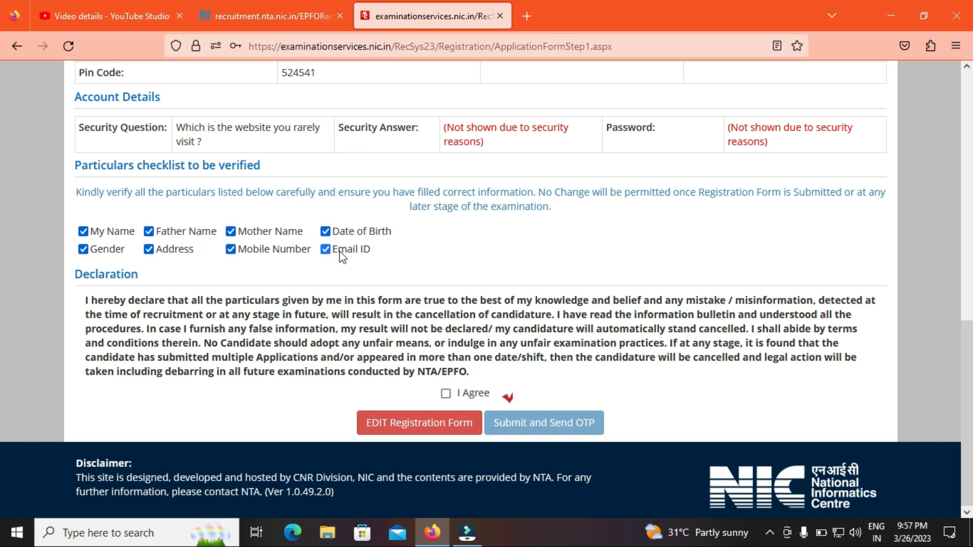
pyautogui.click(446, 394)
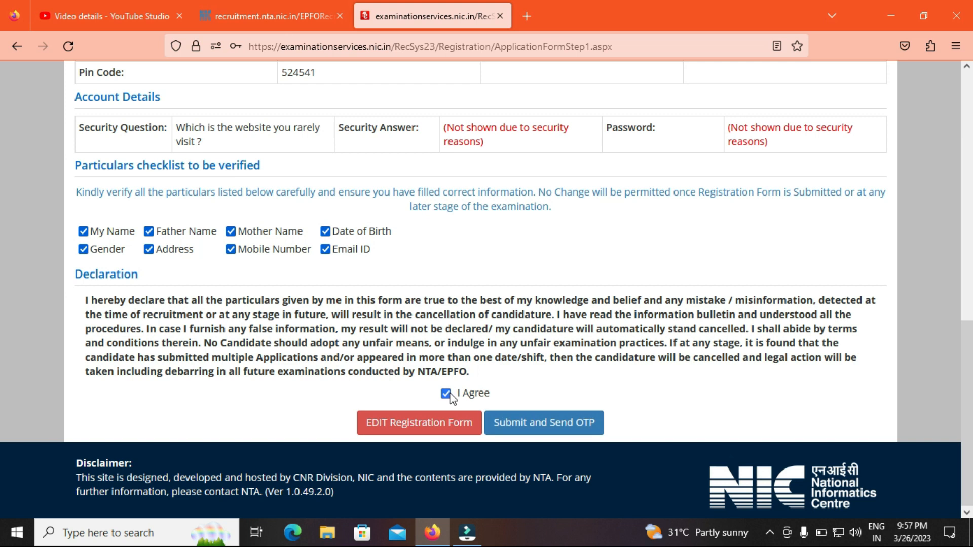
pyautogui.click(530, 426)
# Step: Confirm the OTP request, submit the registration form, and continue to Complete Application Form
pyautogui.click(464, 319)
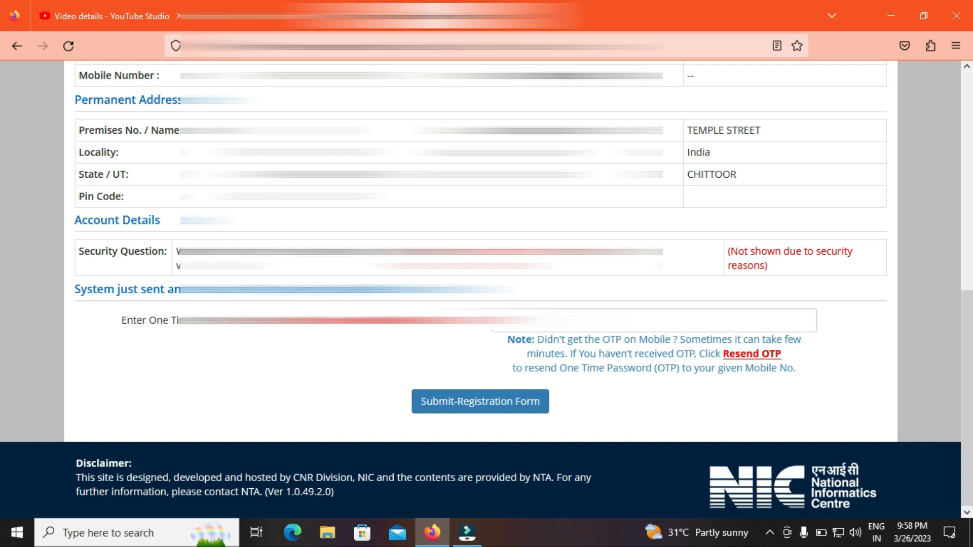
pyautogui.click(471, 413)
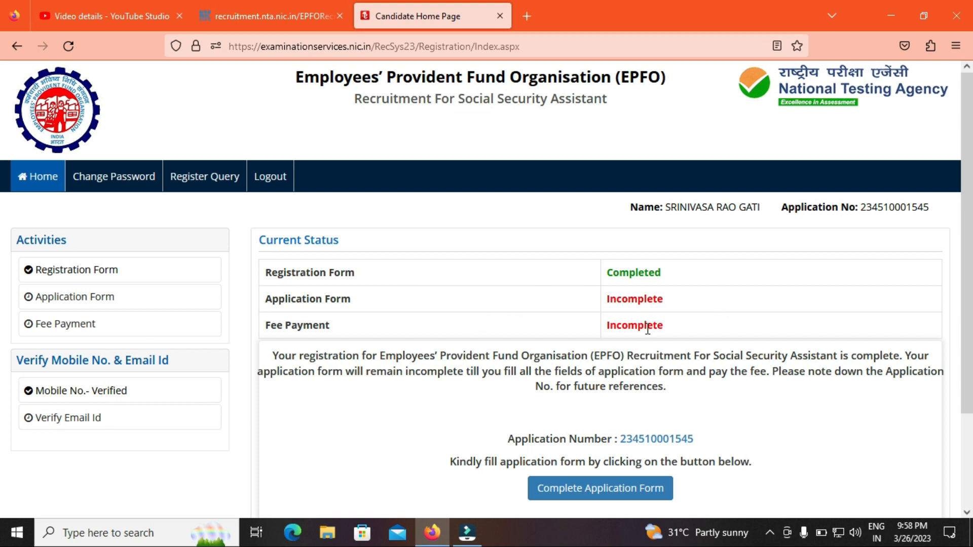
pyautogui.click(603, 491)
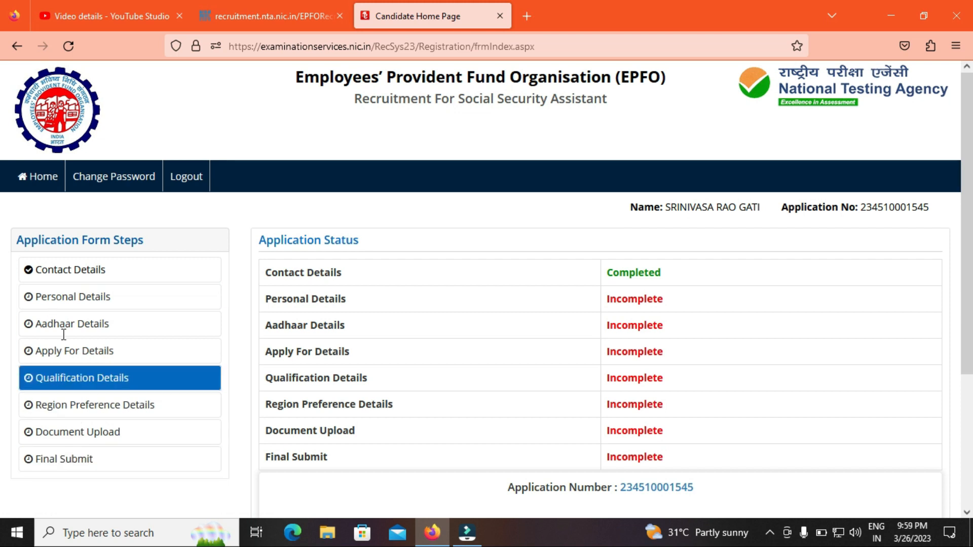
# Step: In Personal Details, choose nationality 'a citizen of India', category Unreserved and PwD candidate No
pyautogui.click(67, 308)
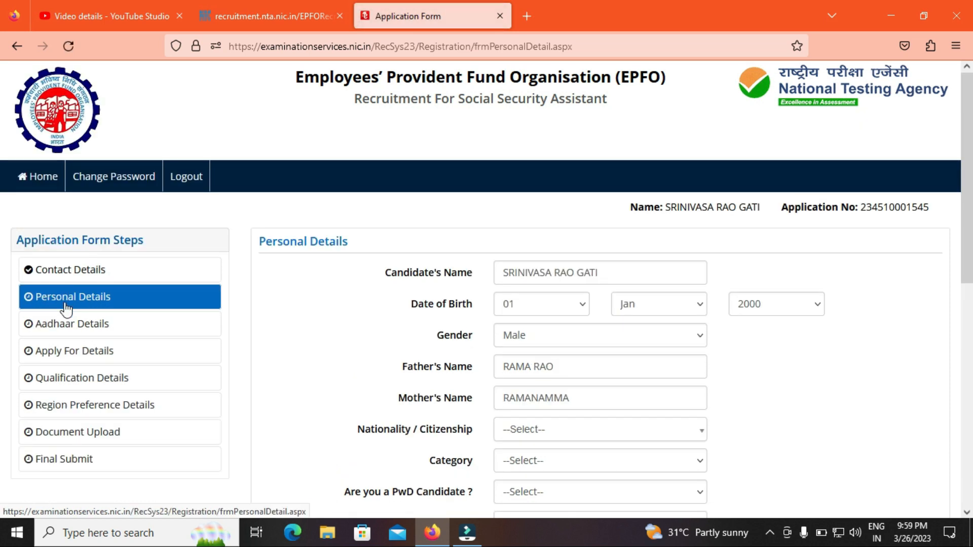
pyautogui.click(565, 437)
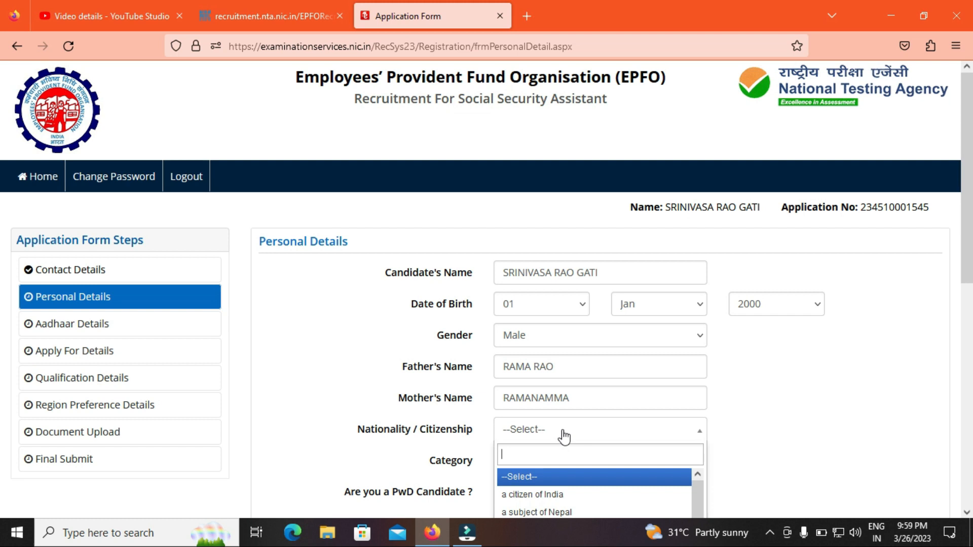
pyautogui.click(546, 497)
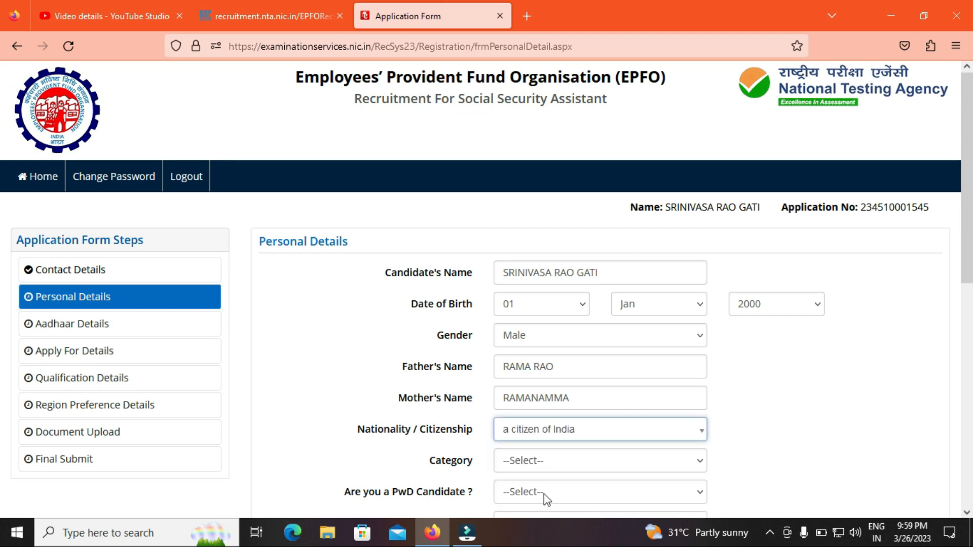
pyautogui.click(547, 467)
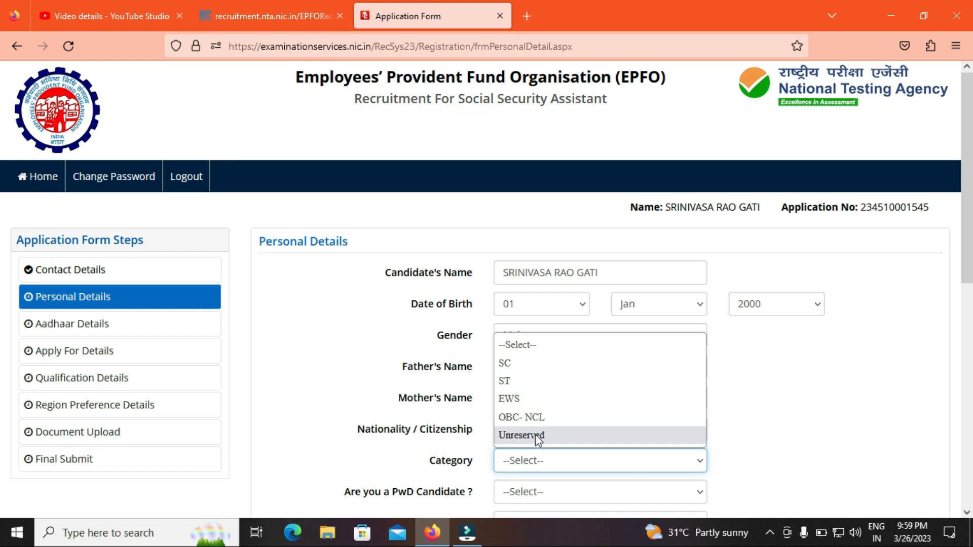
pyautogui.click(538, 437)
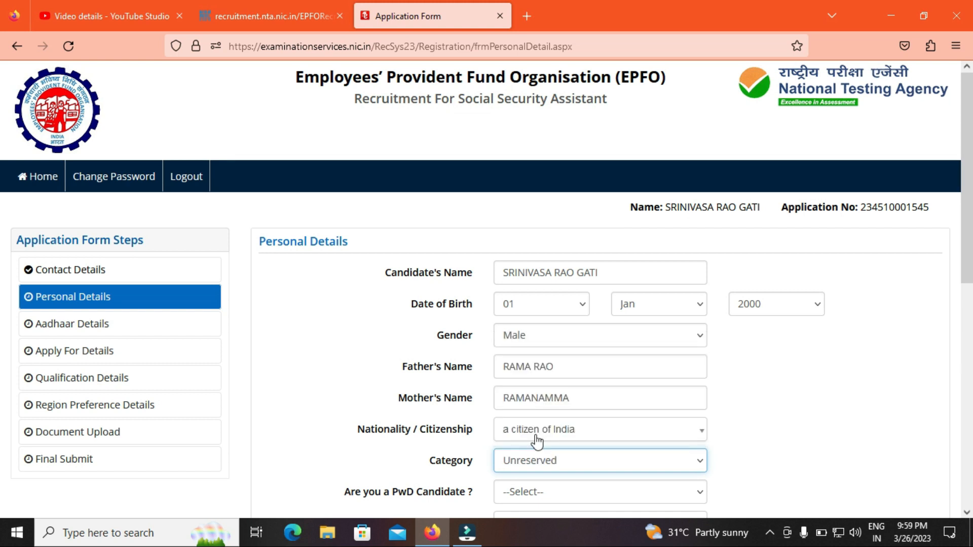
pyautogui.click(527, 499)
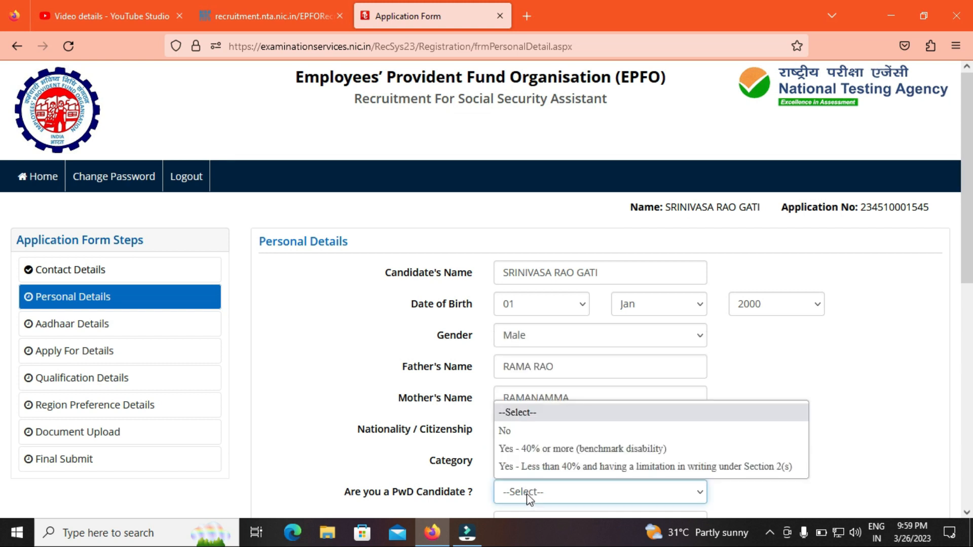
pyautogui.click(514, 435)
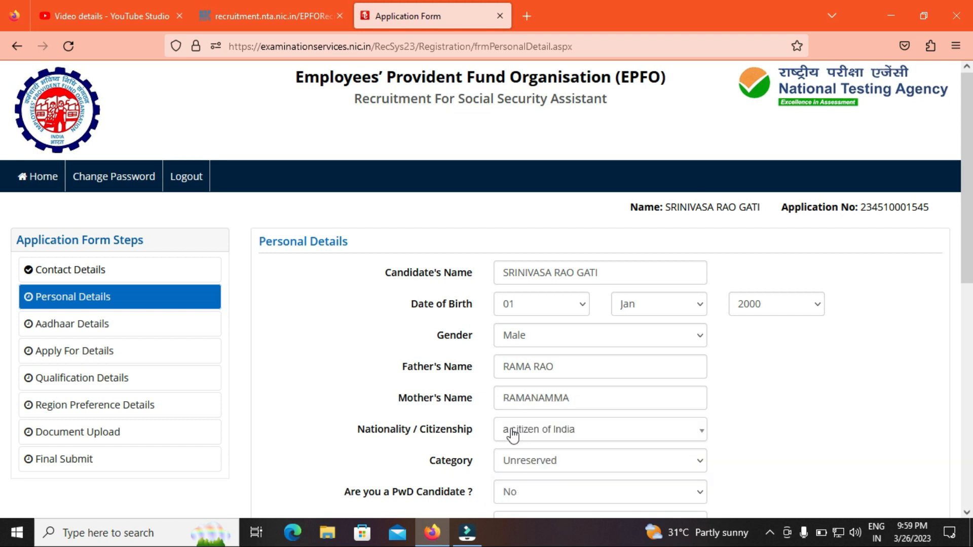
# Step: Answer No for ex-serviceman and religious minority, and set religion to Hindu
pyautogui.scroll(-4, 216, 263)
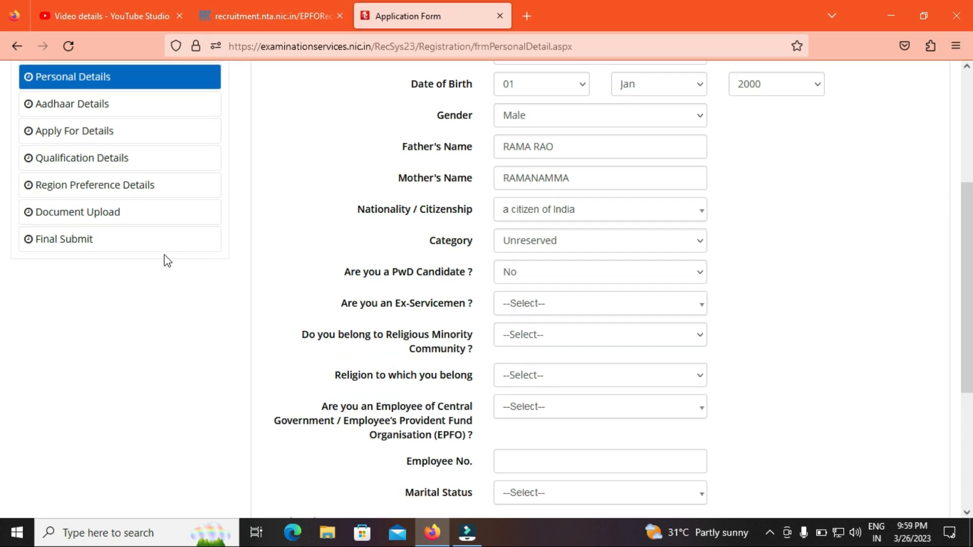
pyautogui.click(531, 303)
pyautogui.click(517, 388)
pyautogui.click(582, 334)
pyautogui.click(545, 395)
pyautogui.click(523, 375)
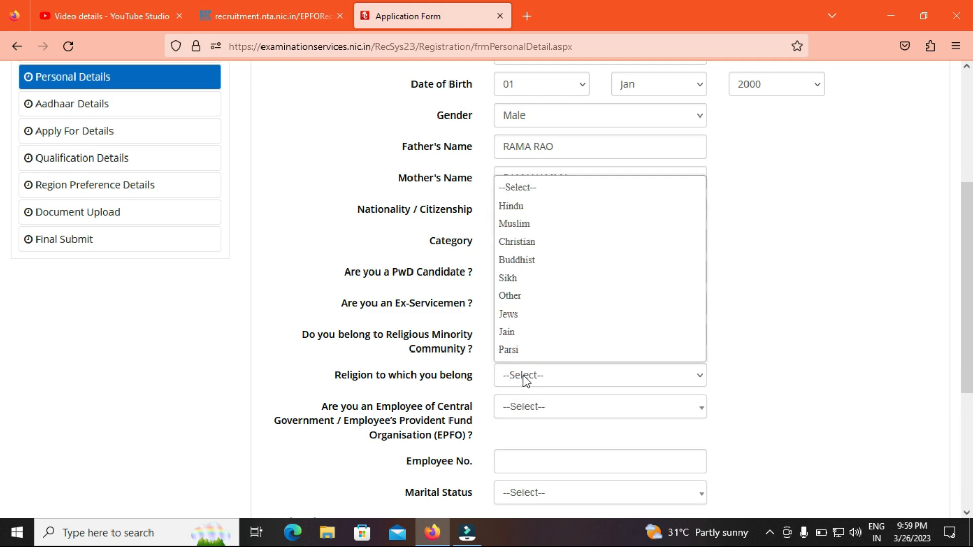
pyautogui.click(538, 207)
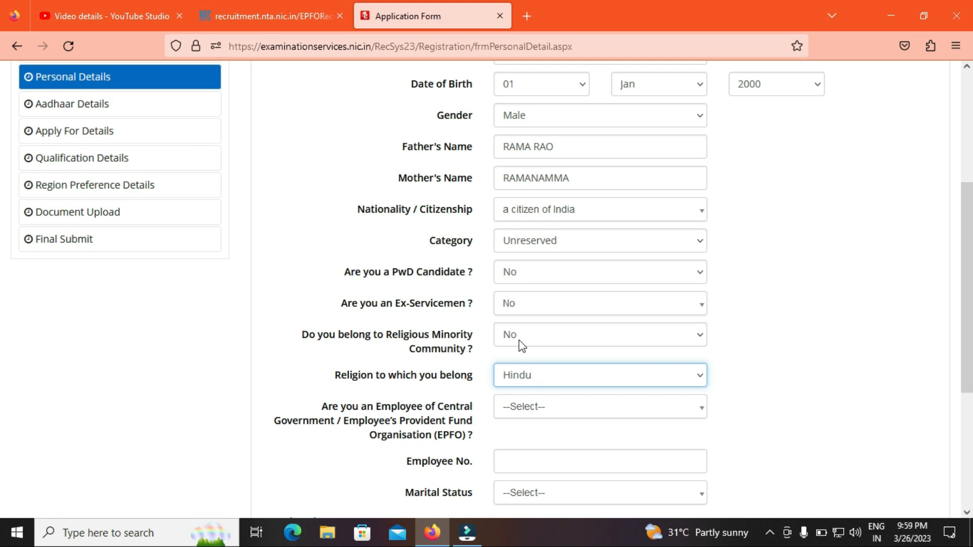
# Step: Answer No to Central Government/EPFO employee and set marital status to Single
pyautogui.click(526, 418)
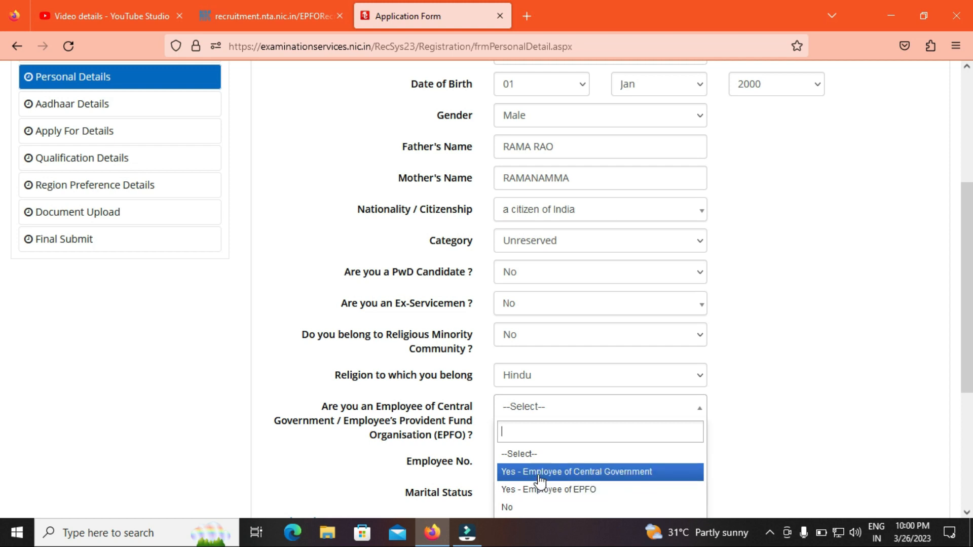
pyautogui.click(523, 508)
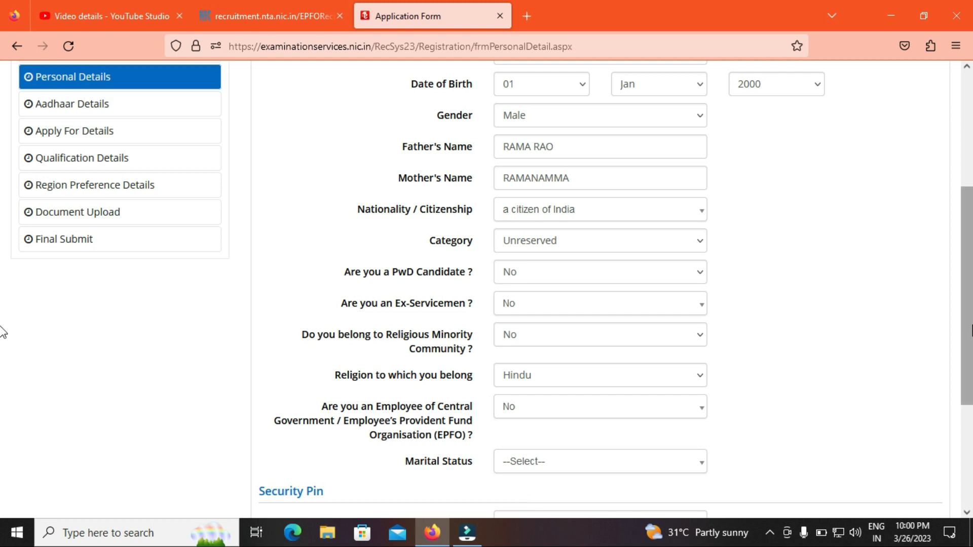
pyautogui.scroll(-1, 5, 340)
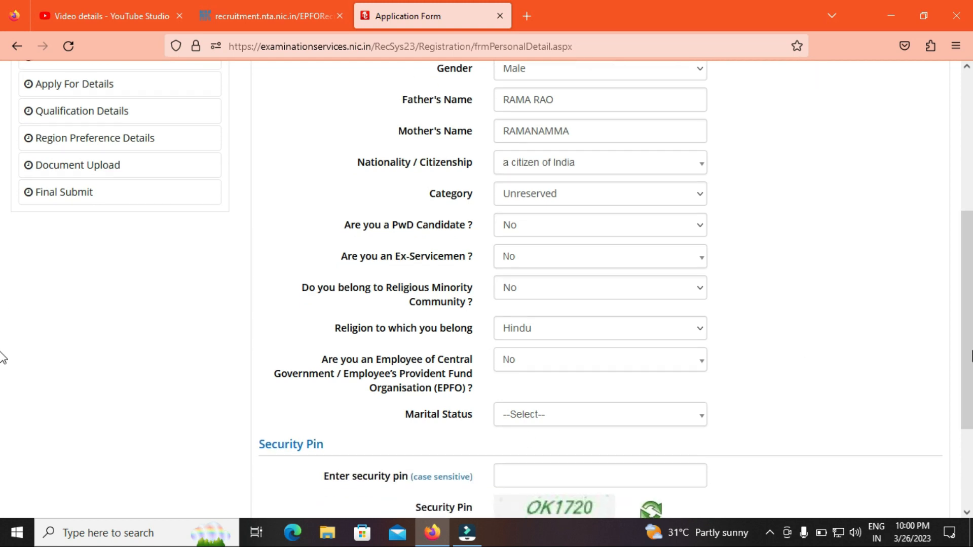
pyautogui.click(532, 422)
pyautogui.click(533, 479)
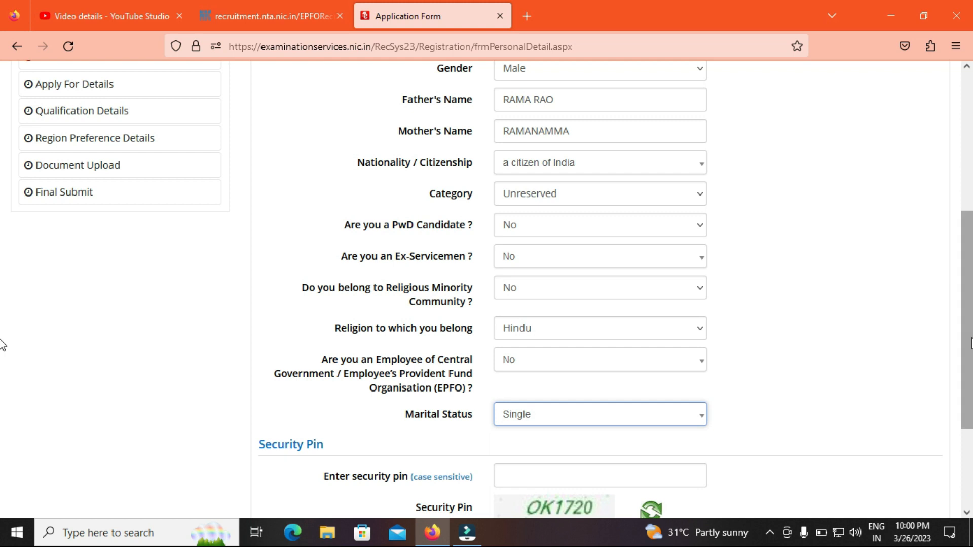
pyautogui.scroll(-2, 2, 365)
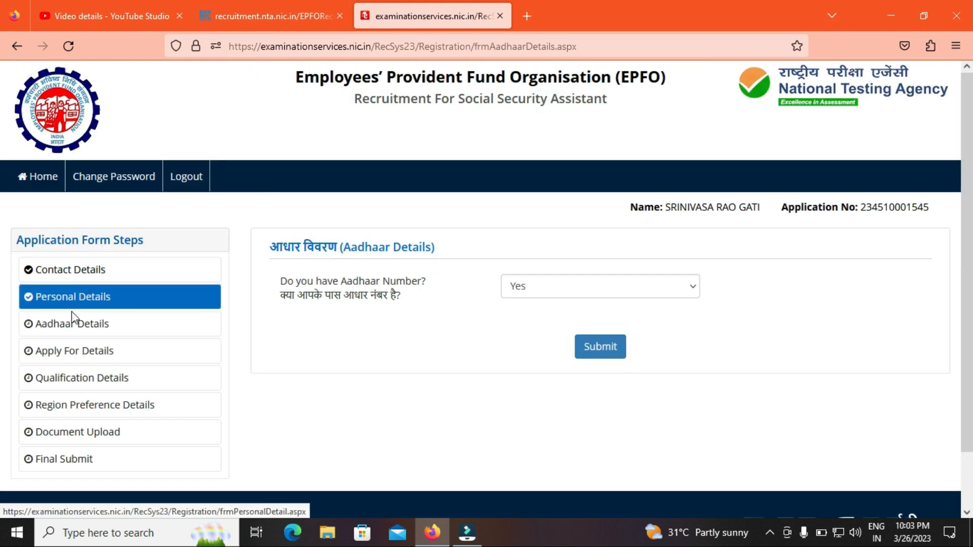
# Step: Answer No to 'Do you have Aadhaar Number?' and submit the Aadhaar details
pyautogui.click(581, 295)
pyautogui.click(537, 345)
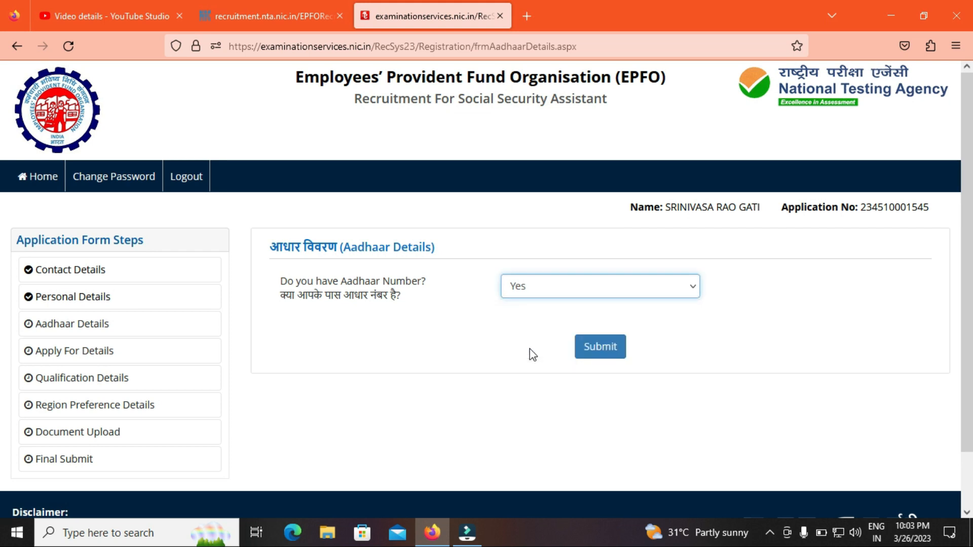
pyautogui.click(596, 350)
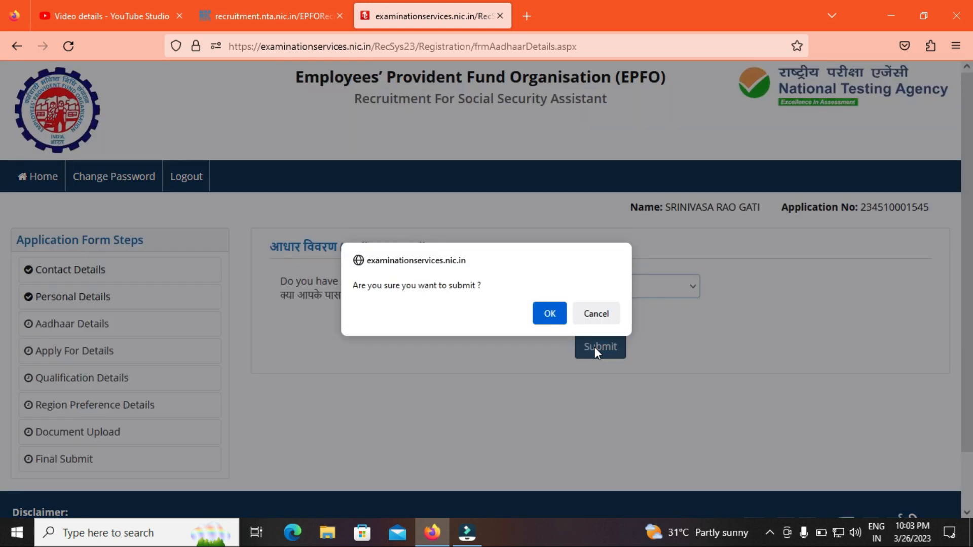
pyautogui.click(555, 320)
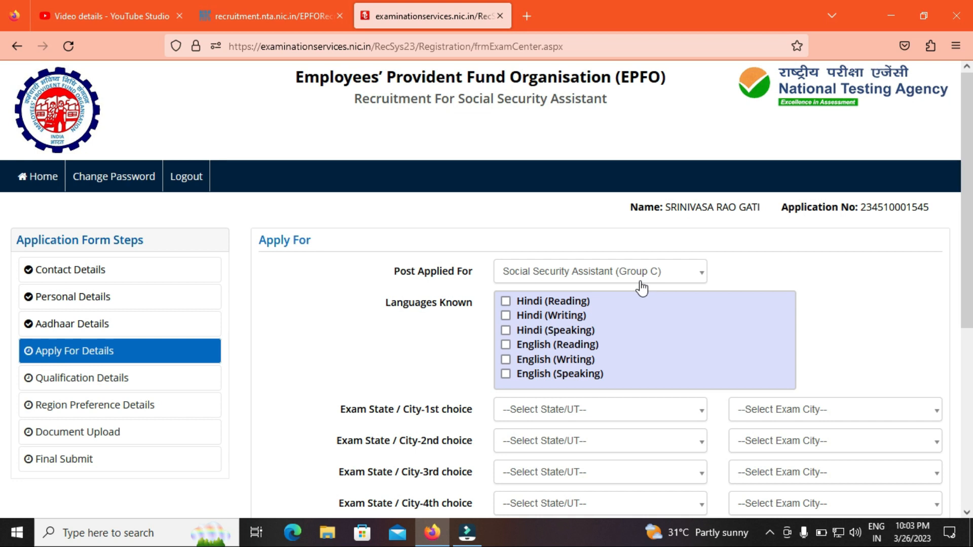
# Step: Keep Social Security Assistant (Group C) as the post and tick Hindi Reading and English Reading, Writing, Speaking
pyautogui.click(643, 274)
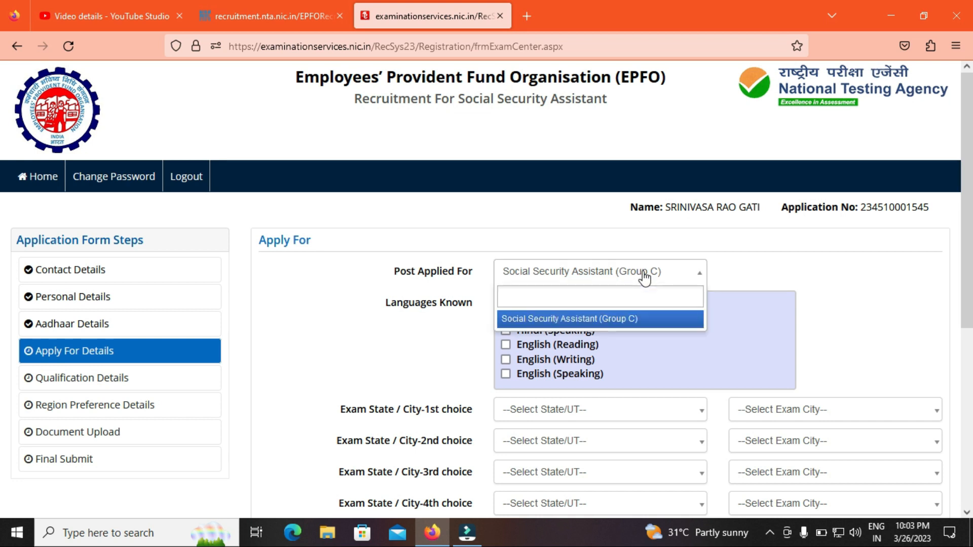
pyautogui.click(608, 323)
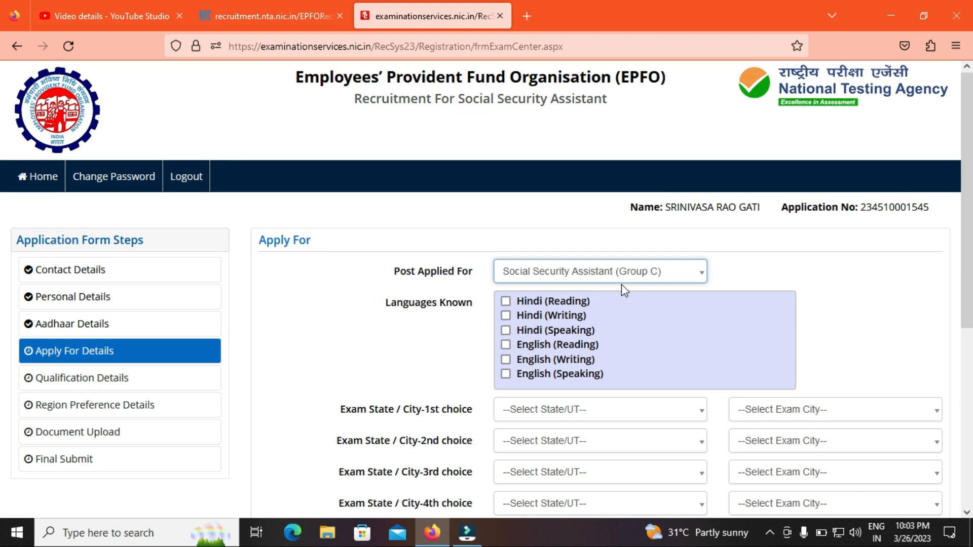
pyautogui.click(506, 302)
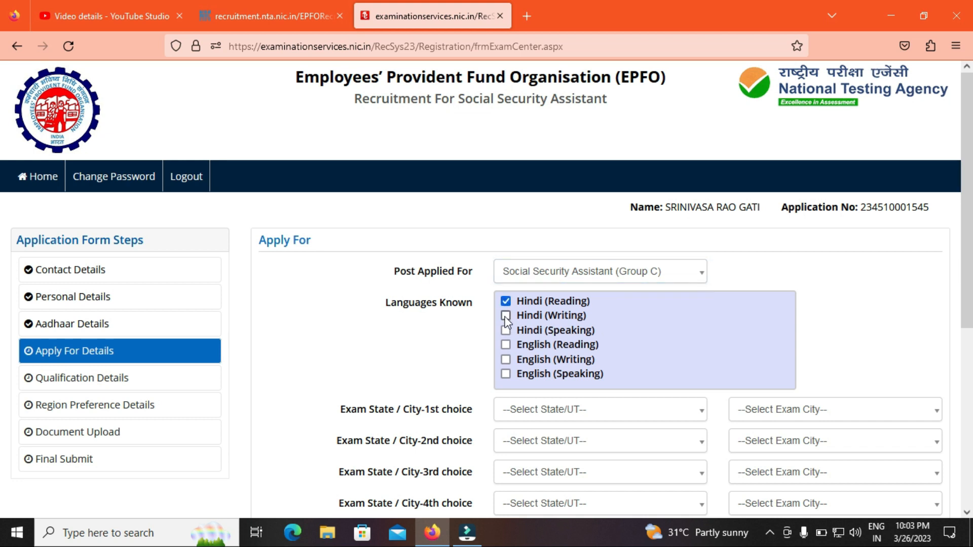
pyautogui.click(505, 344)
pyautogui.click(506, 361)
pyautogui.moveTo(972, 309); pyautogui.dragTo(971, 374)
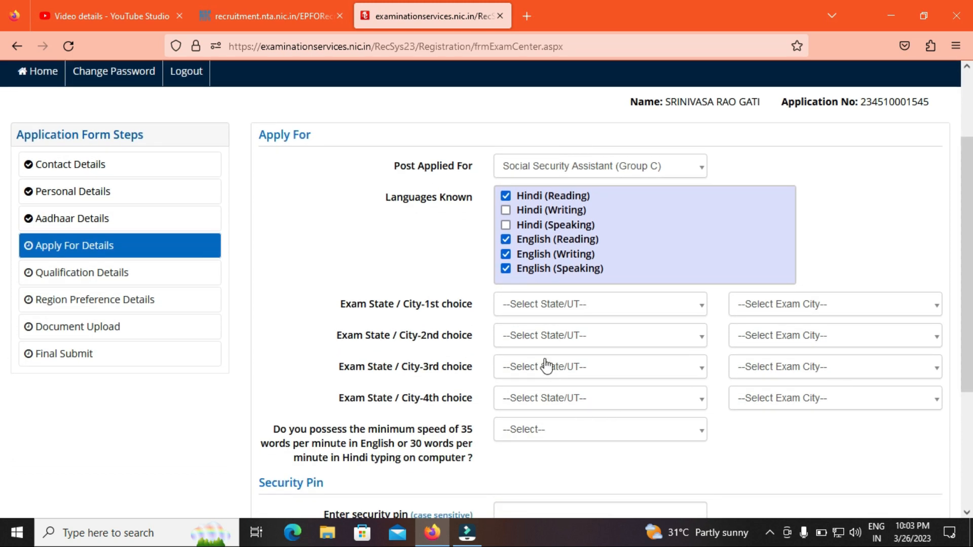
# Step: Set exam choices 1 and 2 to Andhra Pradesh – Vijayawada and Andhra Pradesh – Visakhapatnam
pyautogui.click(560, 306)
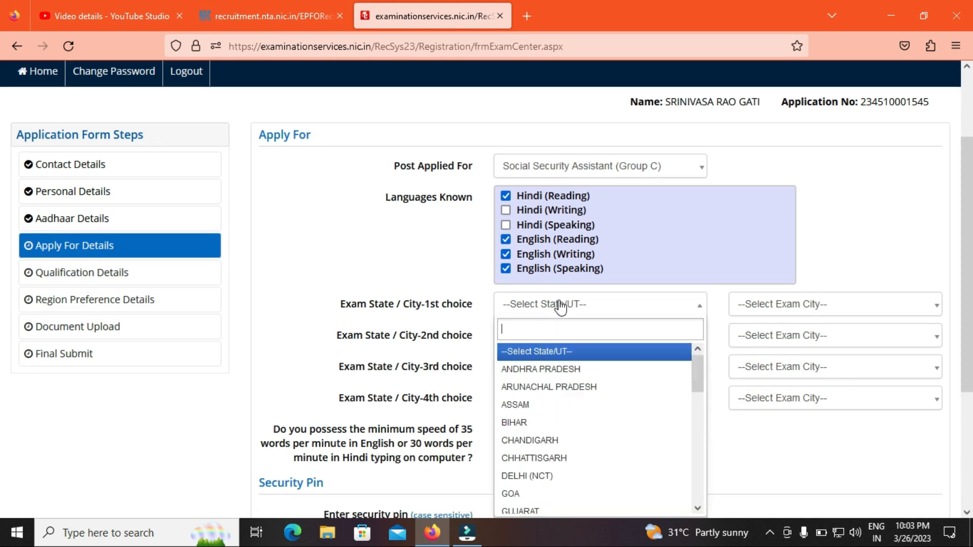
pyautogui.click(553, 369)
pyautogui.click(802, 304)
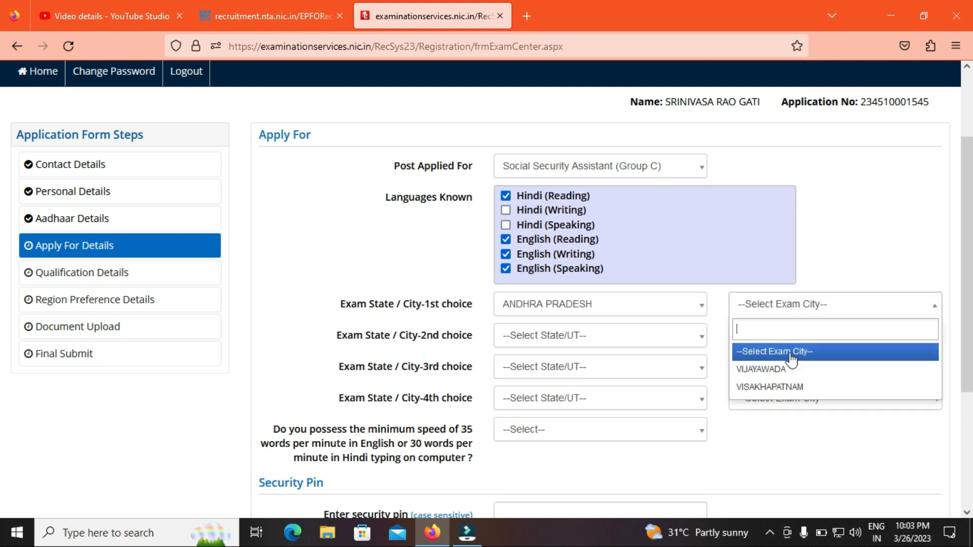
pyautogui.click(766, 369)
pyautogui.click(552, 336)
pyautogui.click(539, 400)
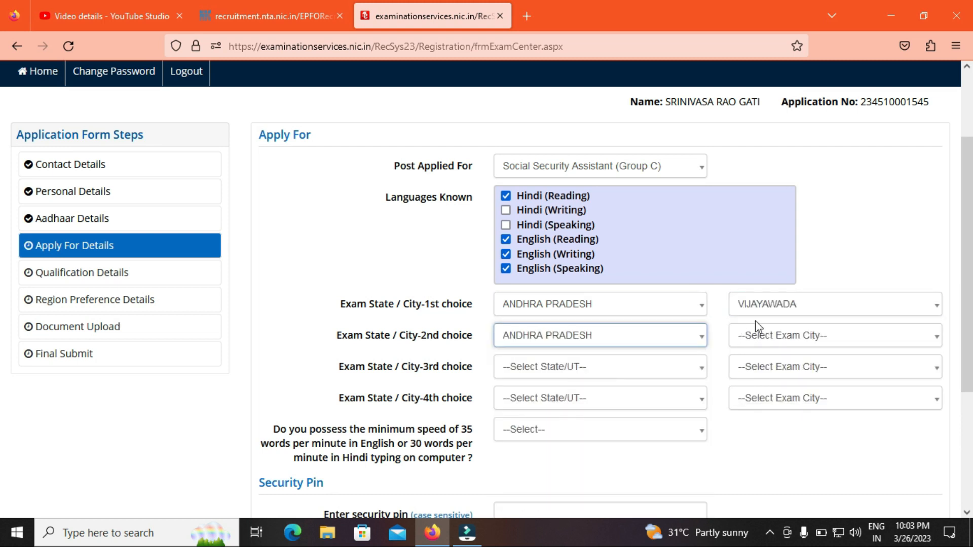
pyautogui.click(759, 330)
pyautogui.click(779, 346)
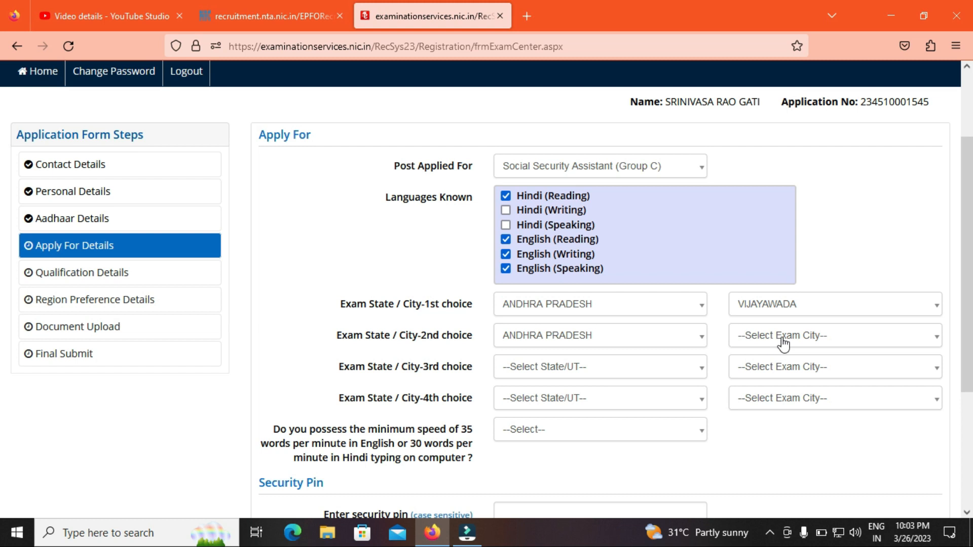
pyautogui.click(784, 343)
pyautogui.click(765, 417)
# Step: Set exam choices 3 and 4 to Telangana – Hyderabad/Secunderabad and Tamil Nadu – Chennai
pyautogui.click(569, 373)
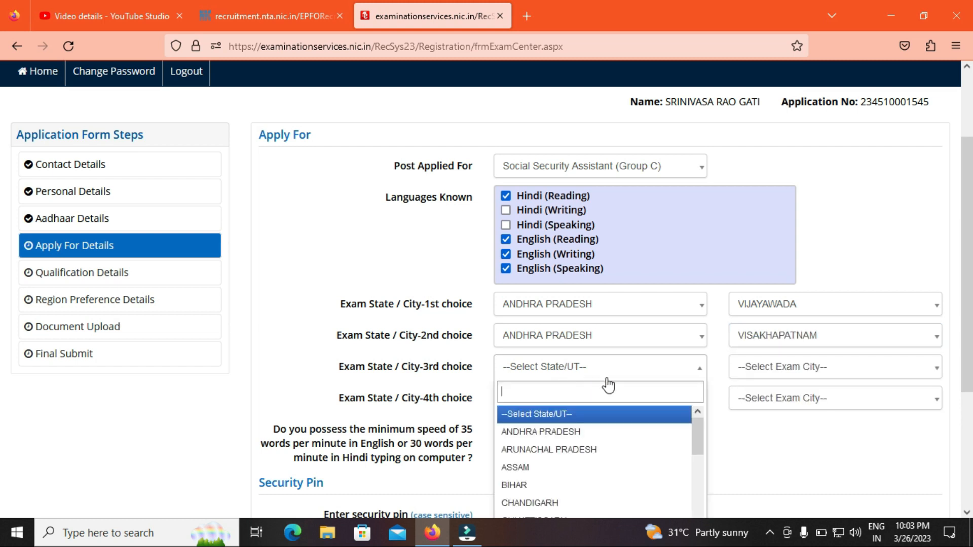
pyautogui.moveTo(698, 437); pyautogui.dragTo(711, 533)
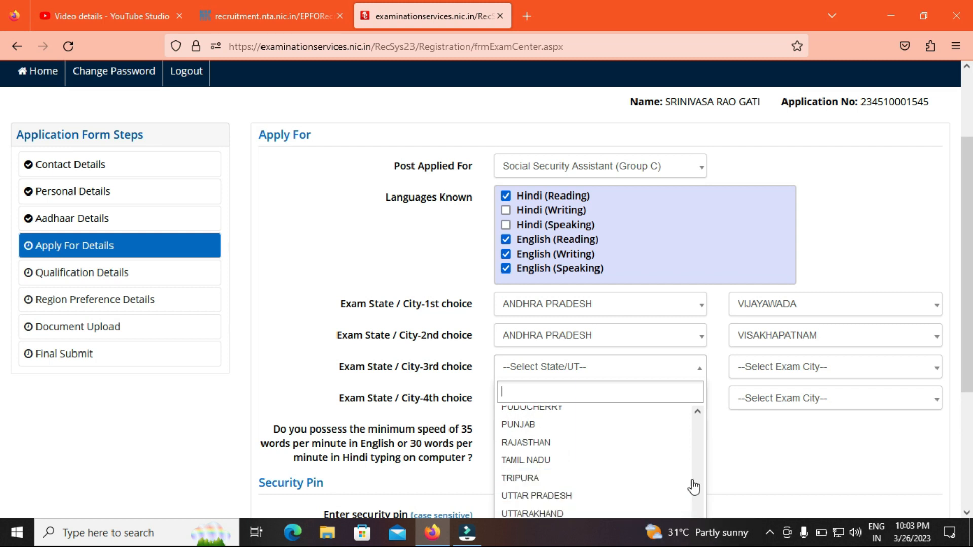
pyautogui.moveTo(968, 381); pyautogui.dragTo(972, 420)
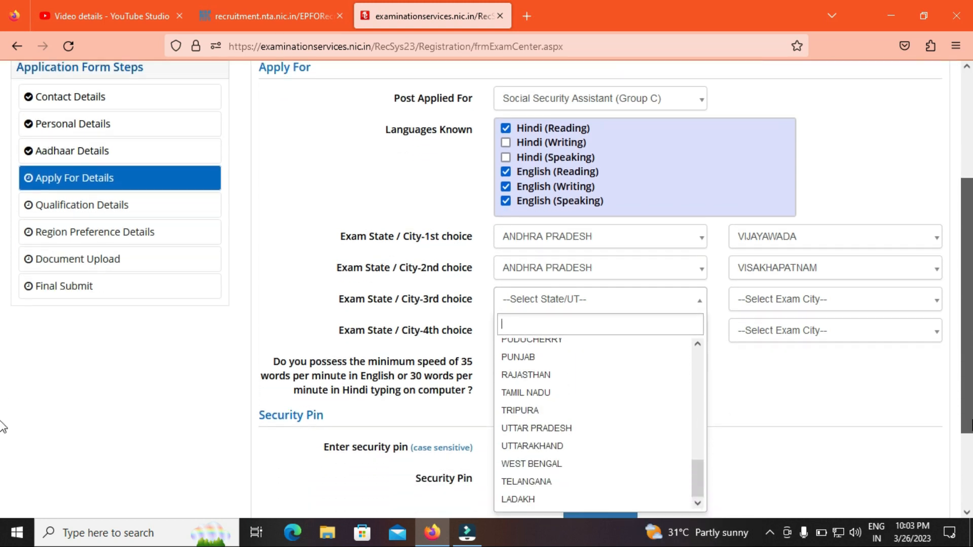
pyautogui.click(584, 481)
pyautogui.click(789, 304)
pyautogui.click(787, 345)
pyautogui.click(791, 306)
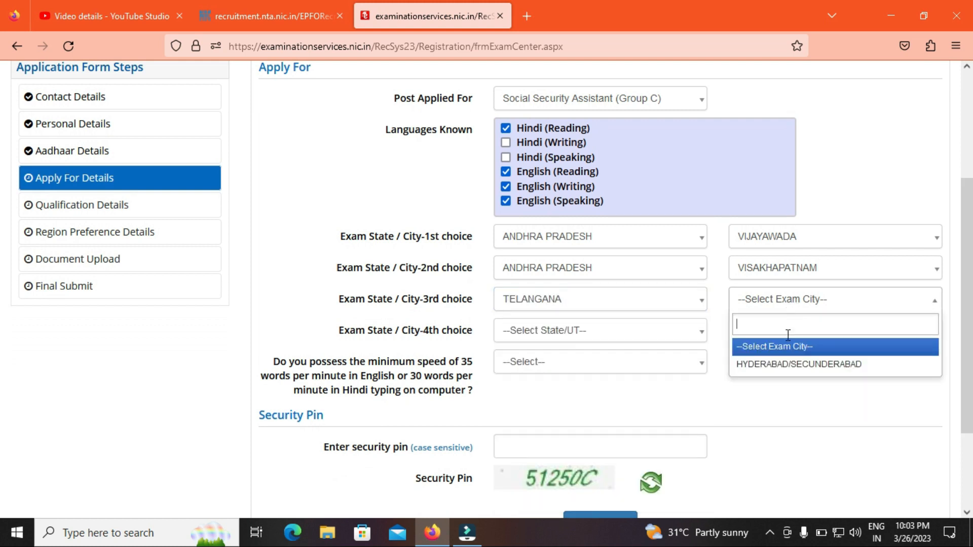
pyautogui.click(785, 363)
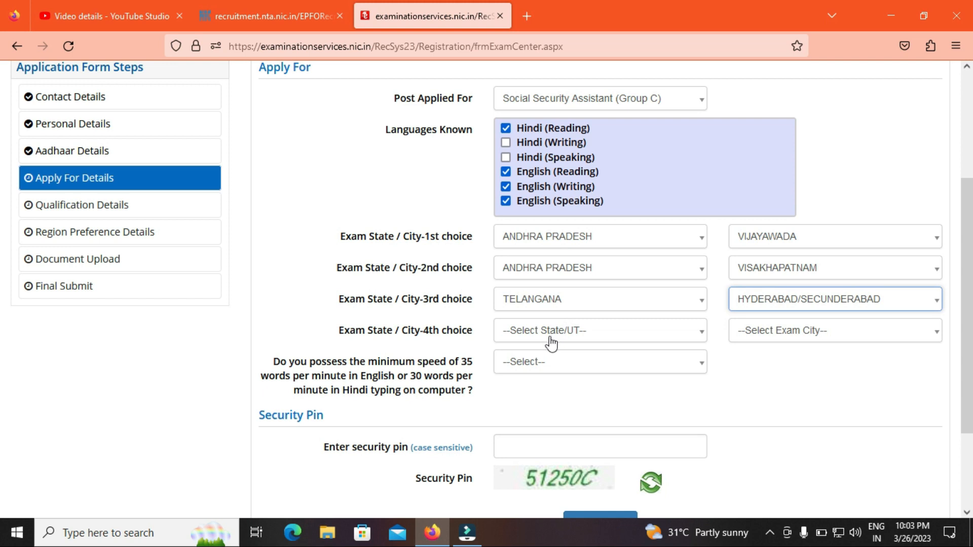
pyautogui.click(552, 343)
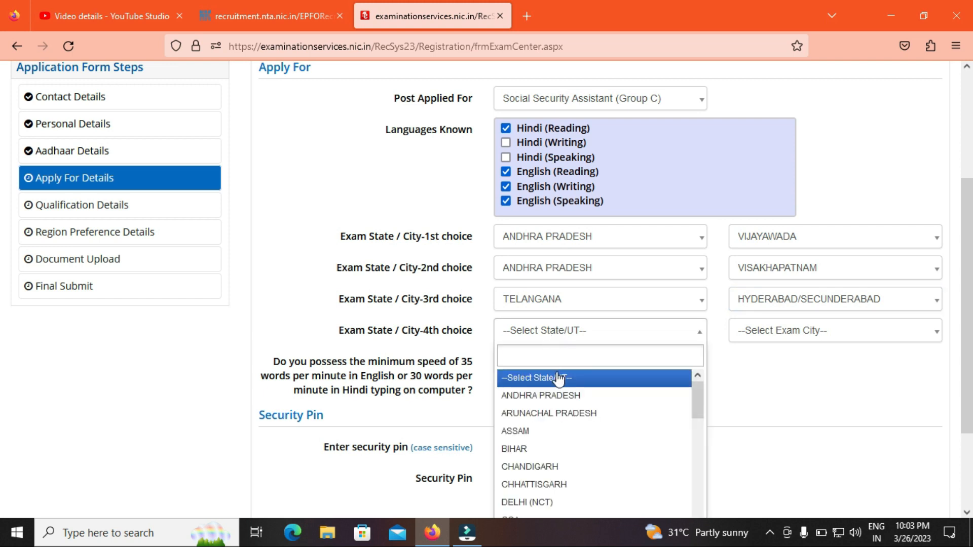
pyautogui.moveTo(695, 398); pyautogui.dragTo(709, 502)
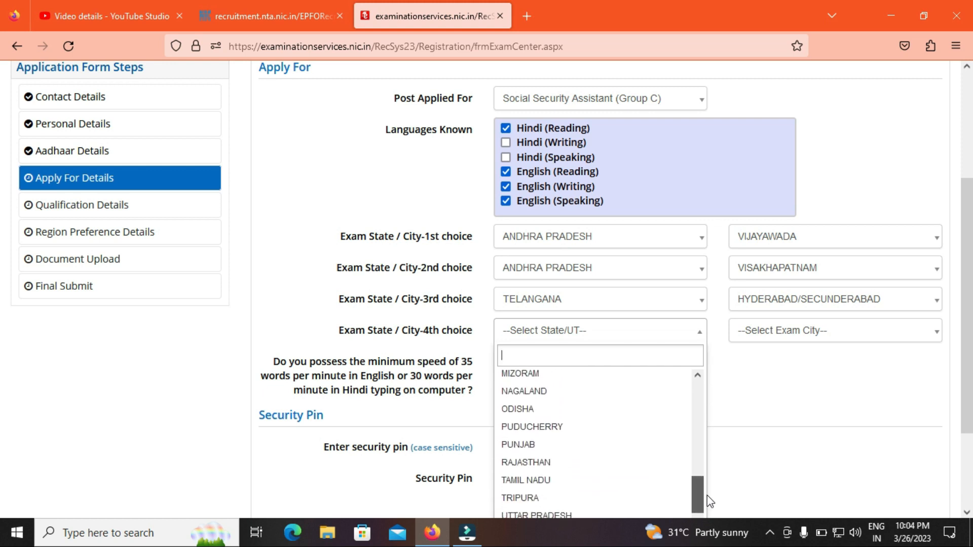
pyautogui.click(591, 481)
pyautogui.click(785, 336)
pyautogui.click(775, 395)
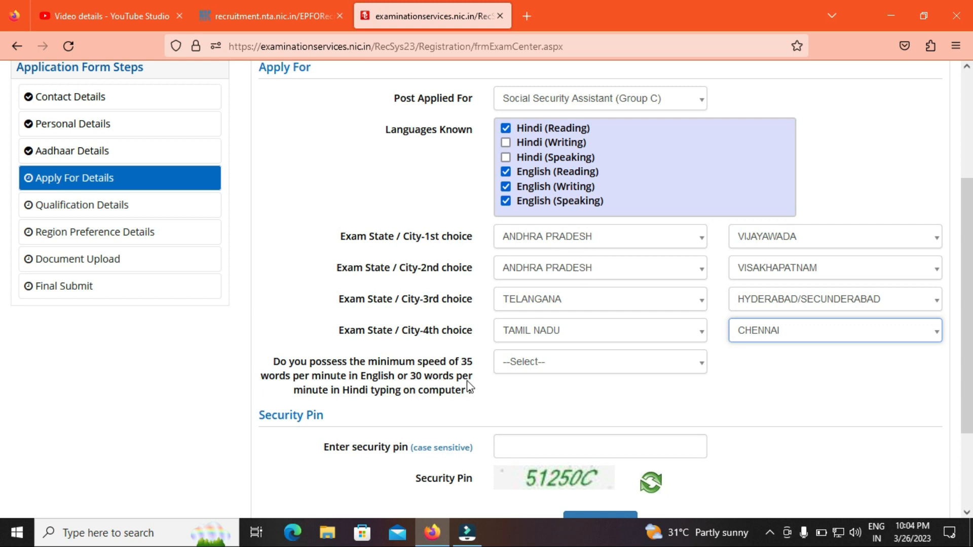
# Step: Answer Yes to the typing-speed question and enter the captcha security pin
pyautogui.click(527, 373)
pyautogui.click(529, 423)
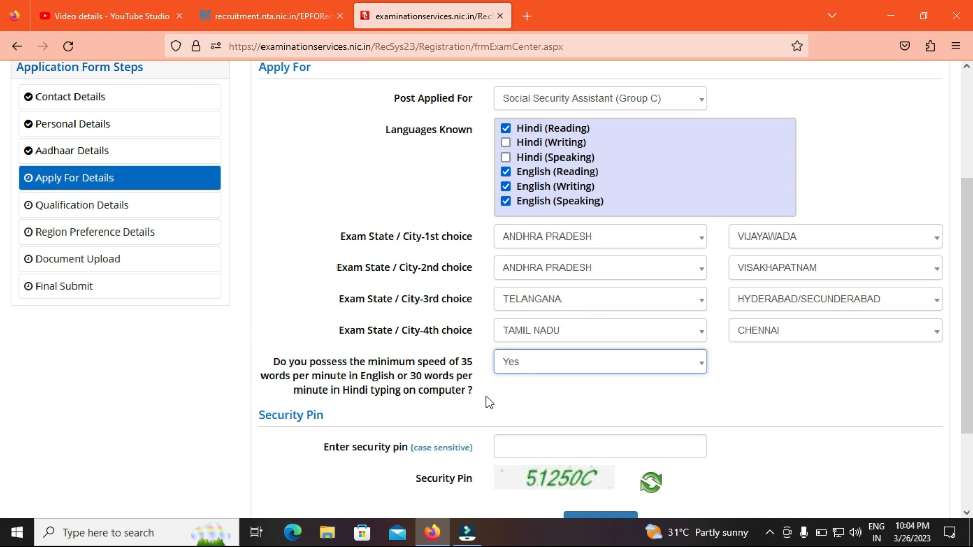
pyautogui.scroll(-1, 2, 318)
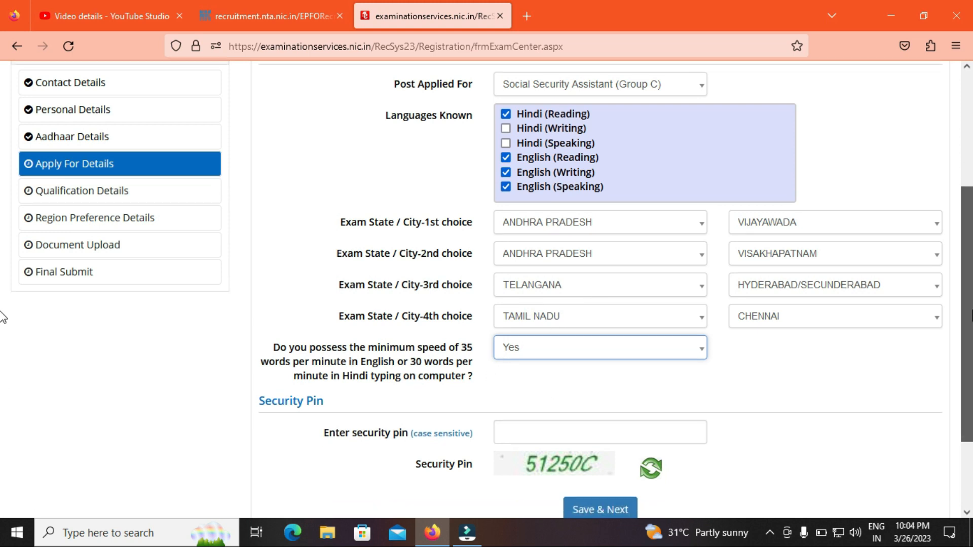
pyautogui.scroll(-2, 2, 318)
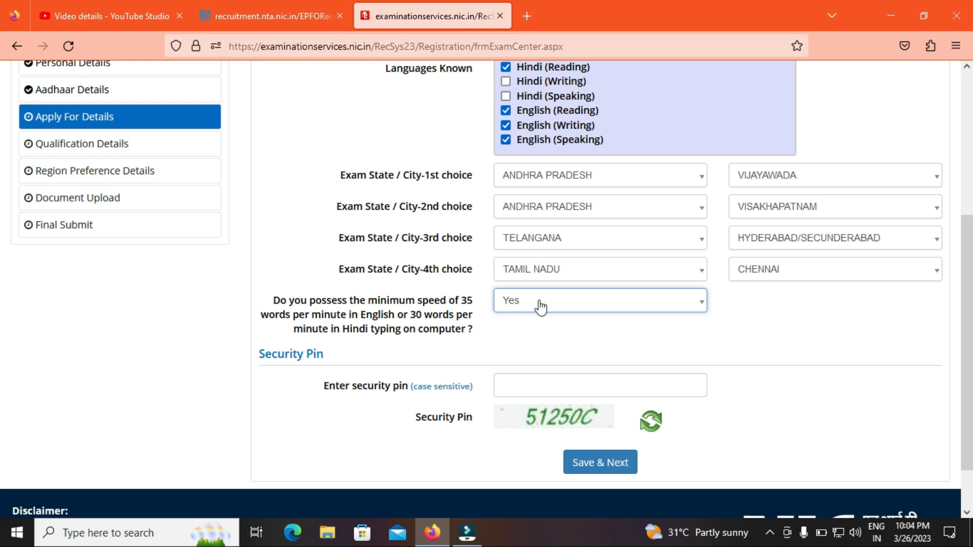
pyautogui.click(559, 385)
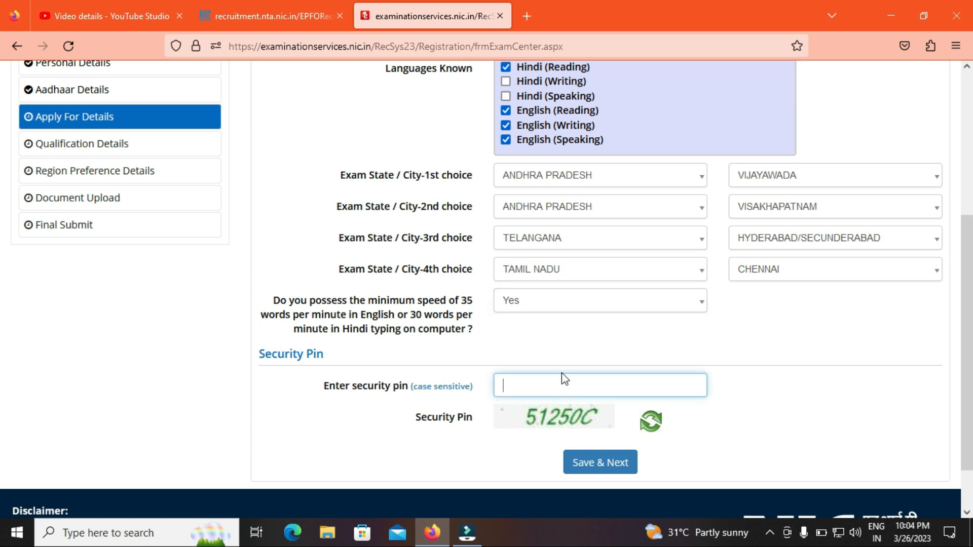
pyautogui.write('5125')
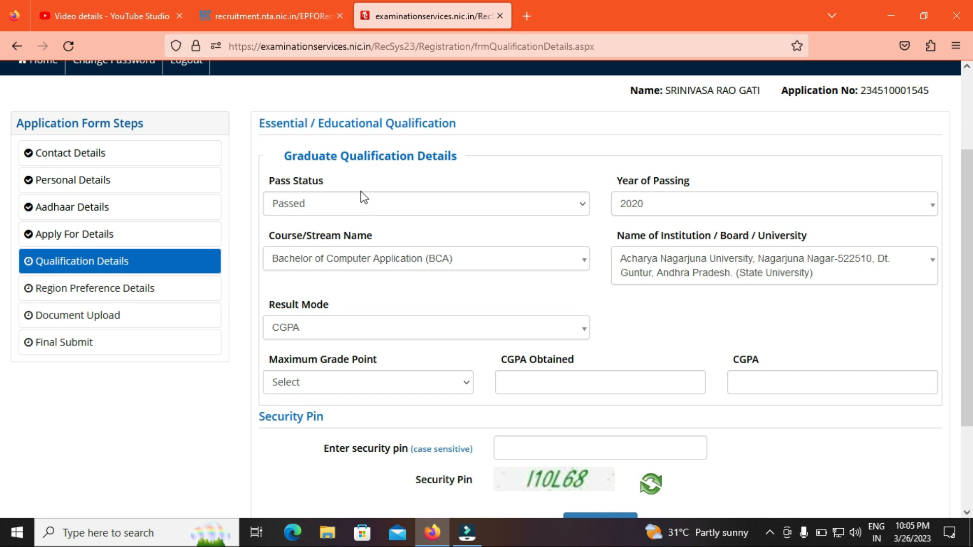
# Step: Review the graduate details, keeping Passed, the passing year, BCA and the institution unchanged
pyautogui.click(345, 205)
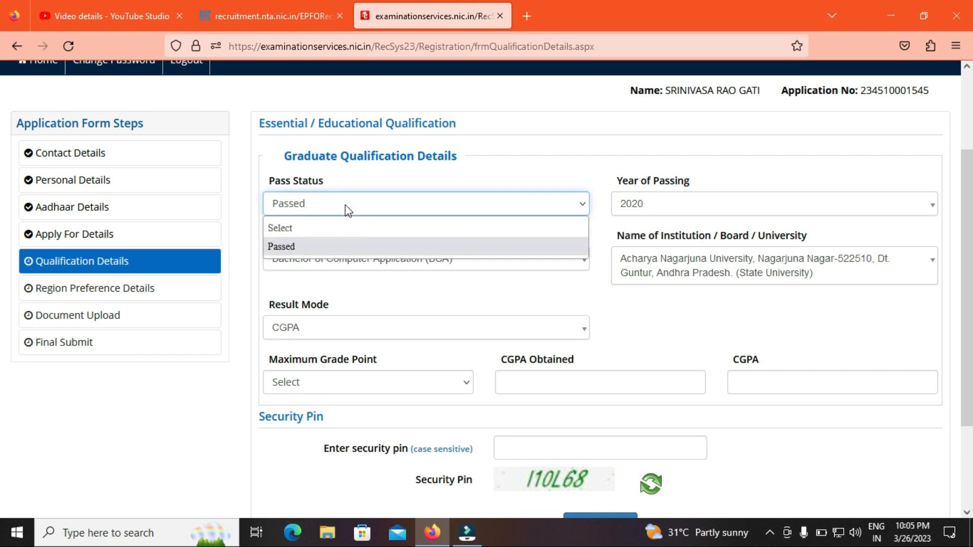
pyautogui.click(322, 245)
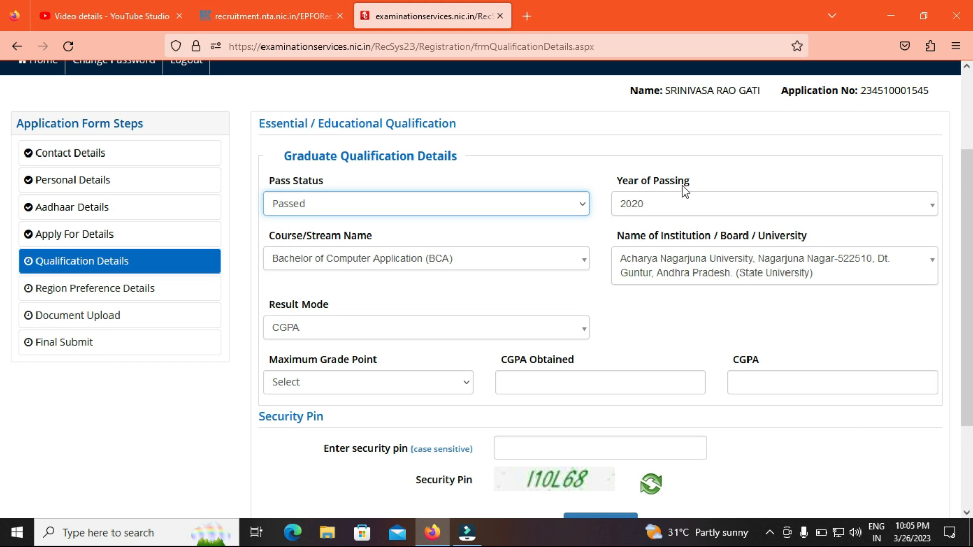
pyautogui.click(669, 208)
pyautogui.click(652, 149)
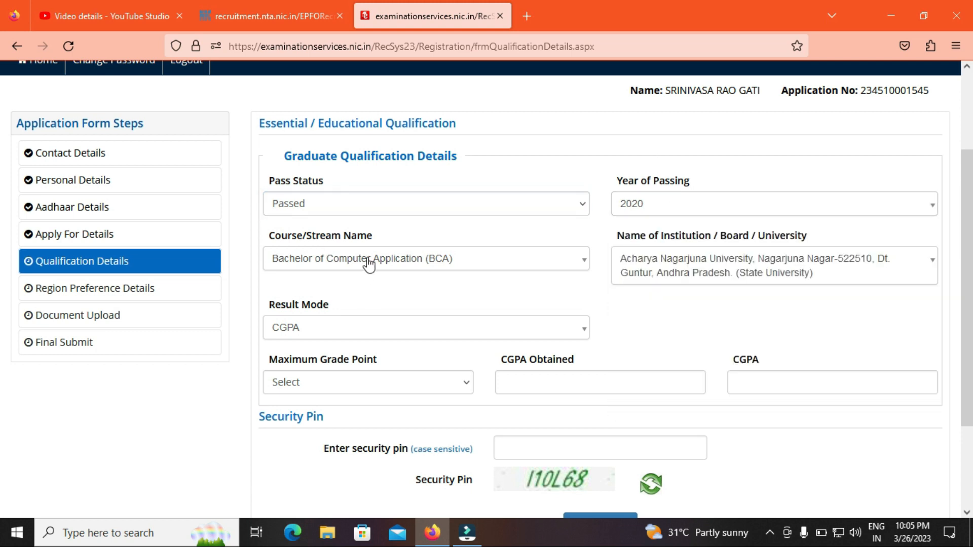
pyautogui.click(368, 261)
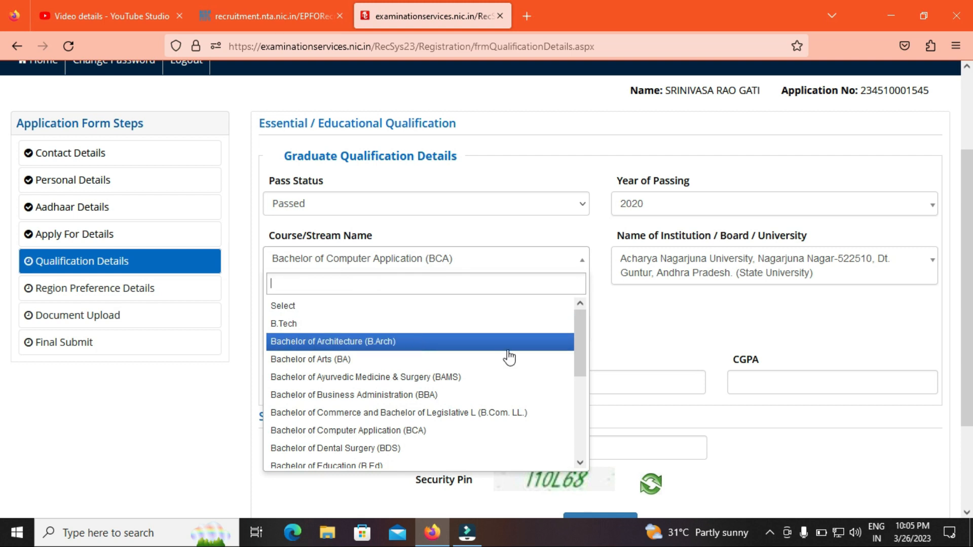
pyautogui.moveTo(583, 342); pyautogui.dragTo(568, 438)
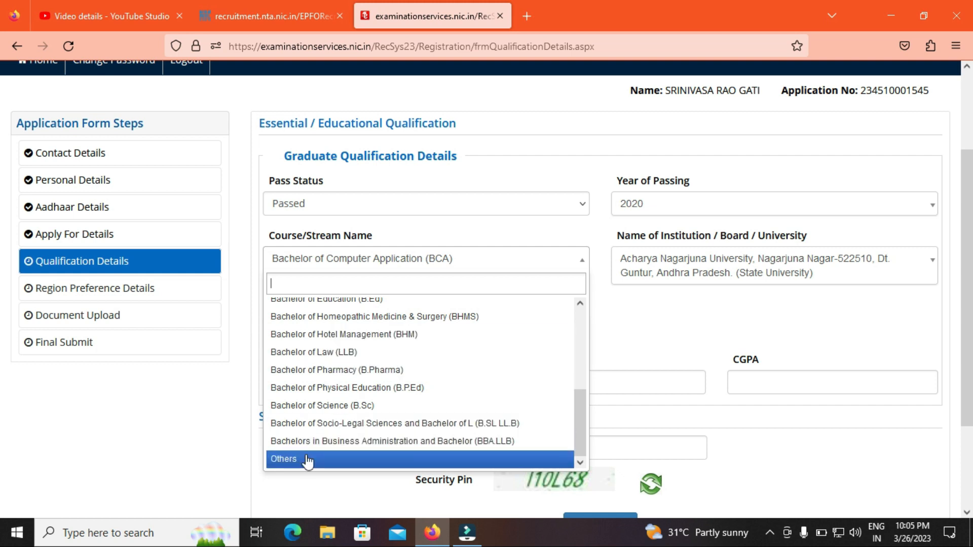
pyautogui.click(194, 445)
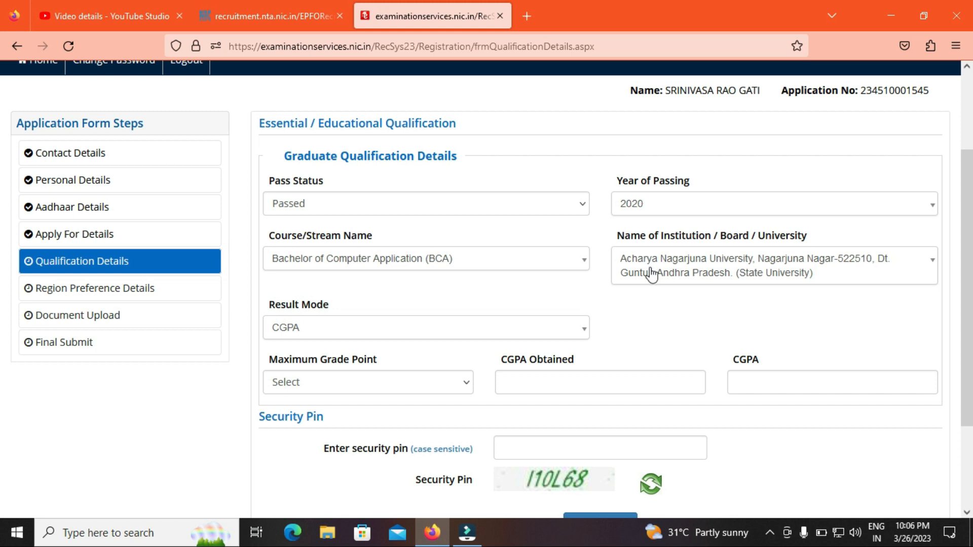
pyautogui.click(653, 274)
pyautogui.click(559, 299)
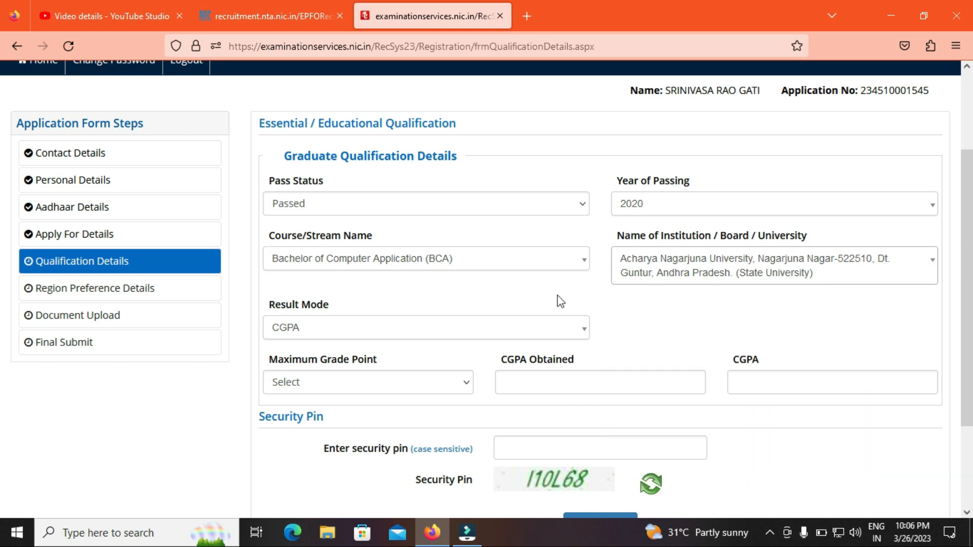
# Step: Switch the result mode to Percentage and attempt entering the marks
pyautogui.click(326, 339)
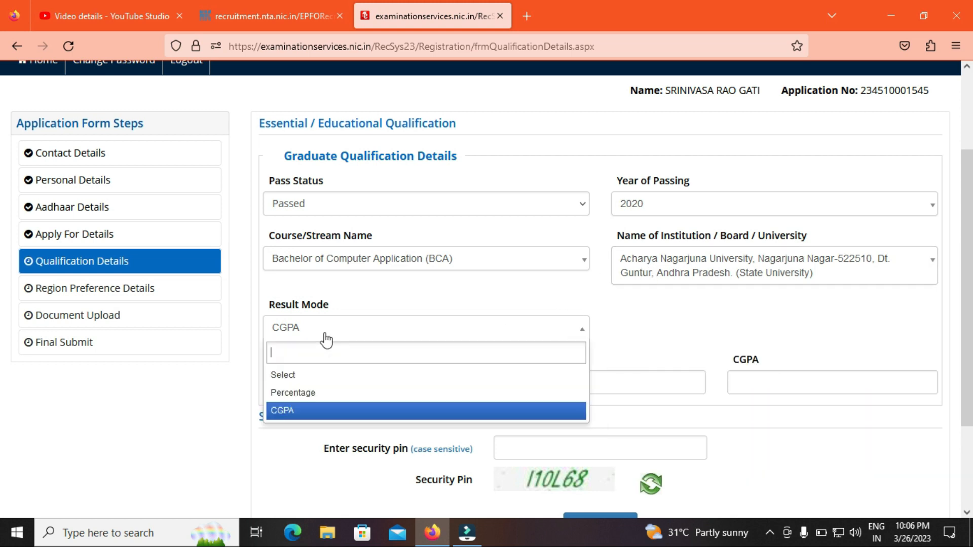
pyautogui.click(316, 394)
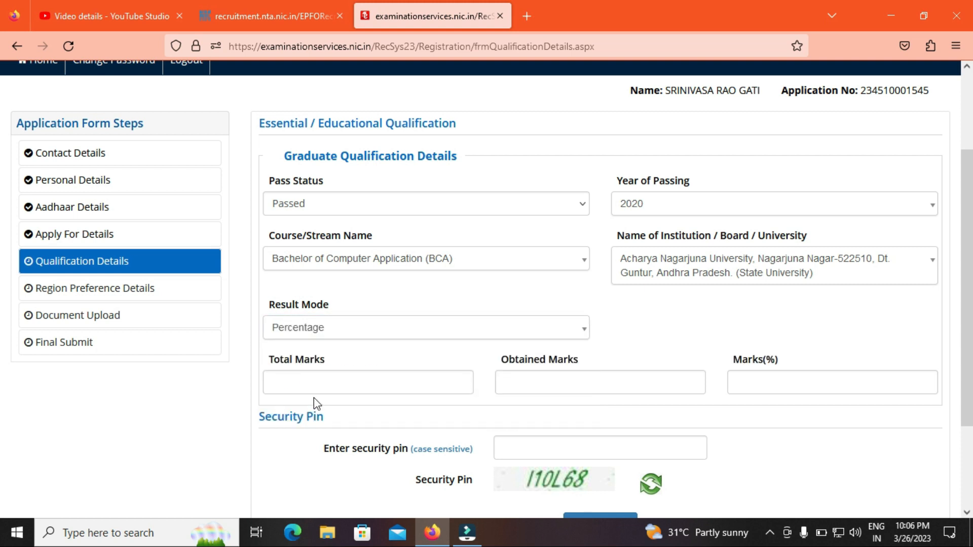
pyautogui.click(309, 336)
pyautogui.click(224, 406)
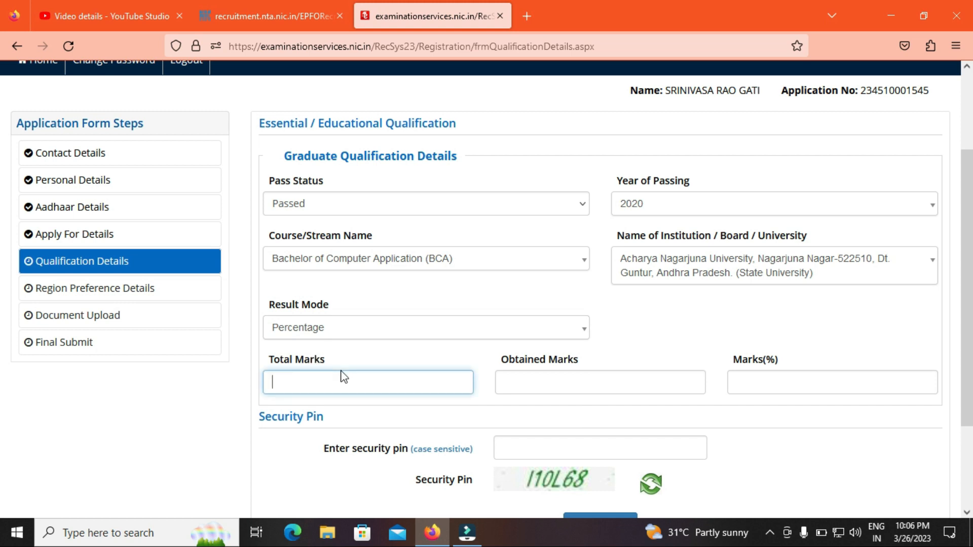
pyautogui.write('00')
pyautogui.click(655, 383)
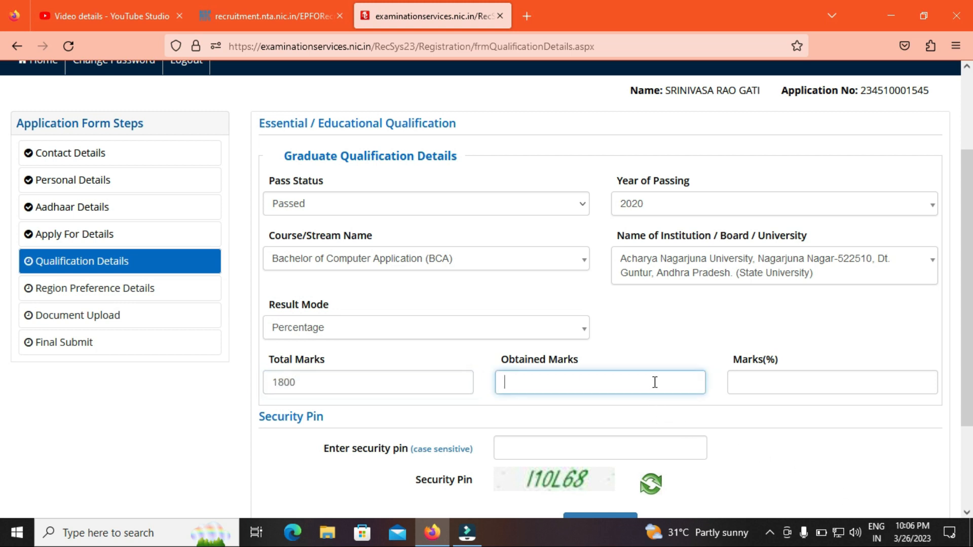
pyautogui.click(466, 361)
# Step: Switch the result mode to CGPA, entering 9.5 with maximum grade point 9
pyautogui.click(334, 332)
pyautogui.click(297, 410)
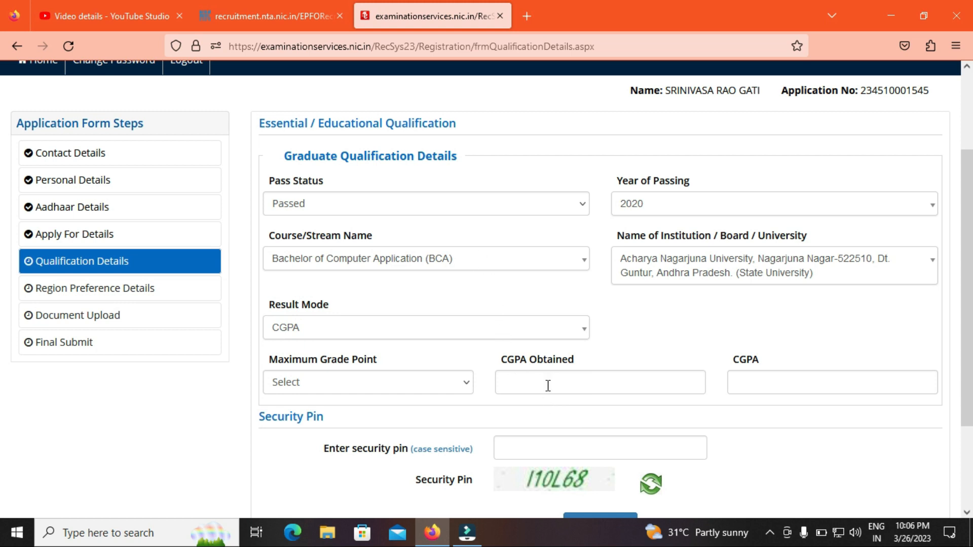
pyautogui.click(548, 385)
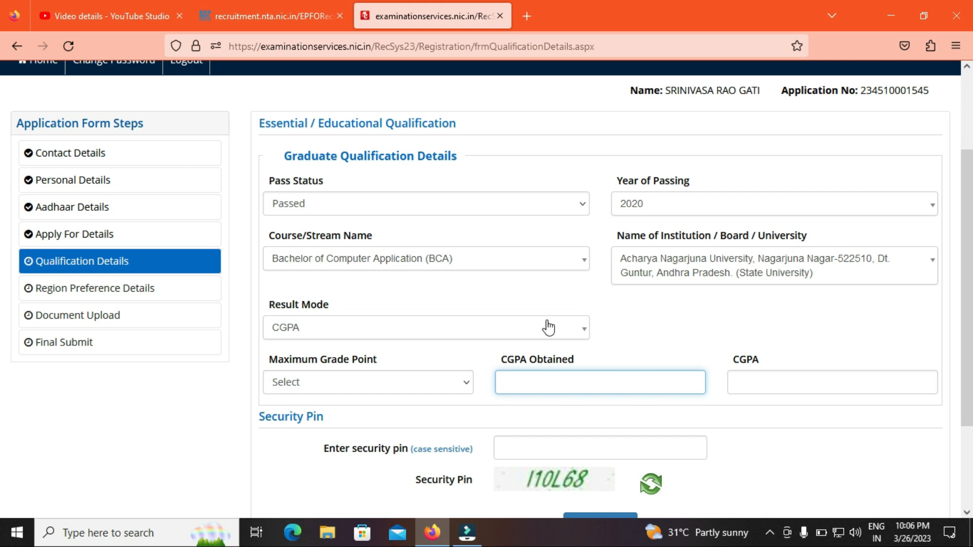
pyautogui.write('9.5')
pyautogui.click(315, 381)
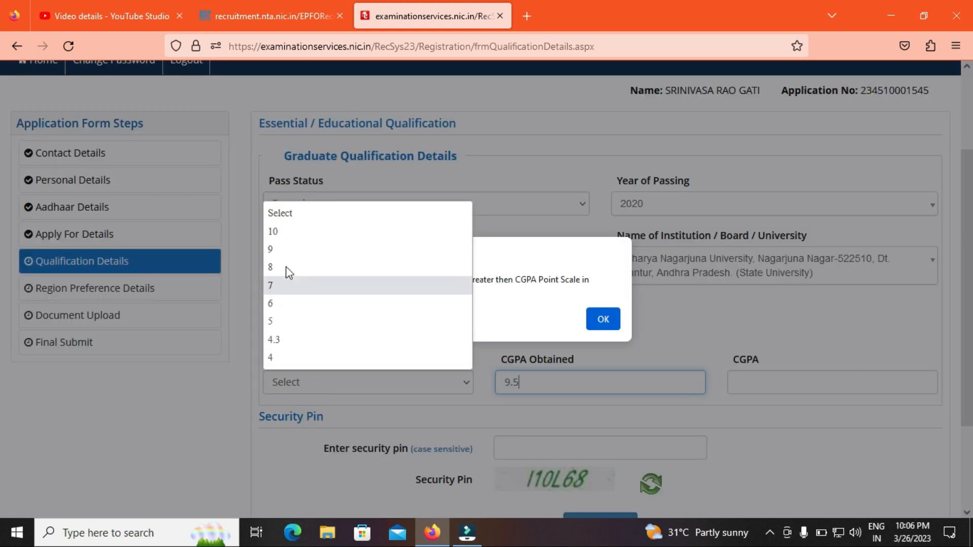
pyautogui.click(287, 248)
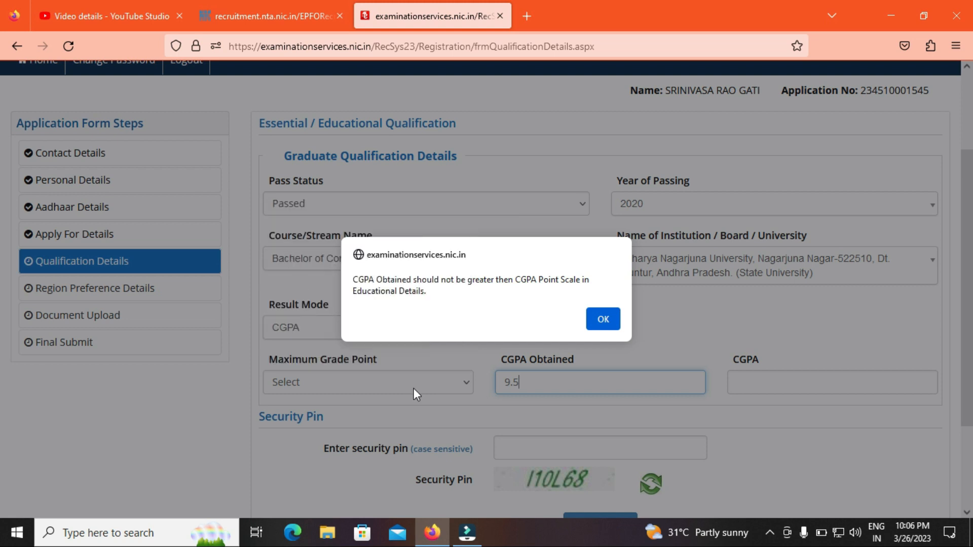
pyautogui.press('Return')
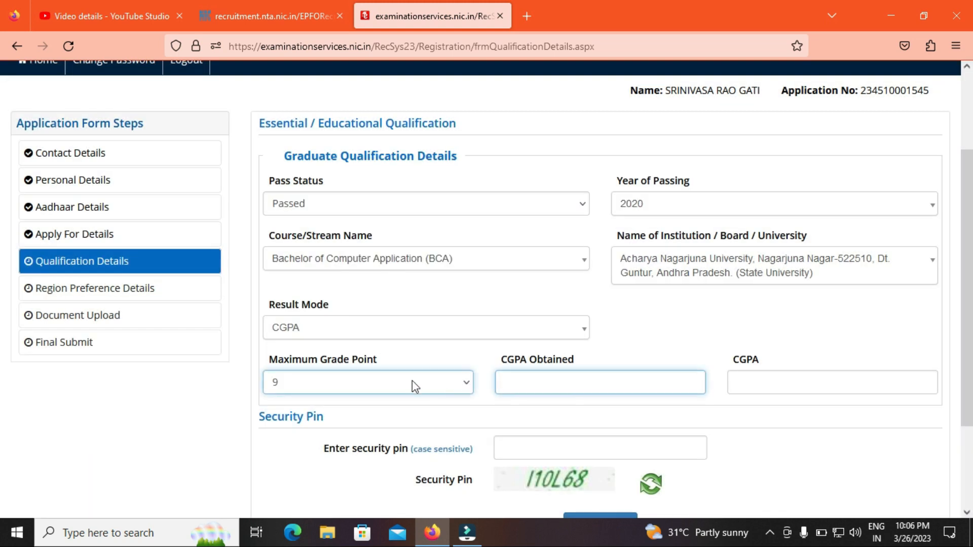
# Step: Change the maximum grade point to 10 and enter CGPA 8.5
pyautogui.click(462, 385)
pyautogui.click(305, 244)
pyautogui.press('Down')
pyautogui.click(554, 381)
pyautogui.write('8.5')
pyautogui.click(746, 414)
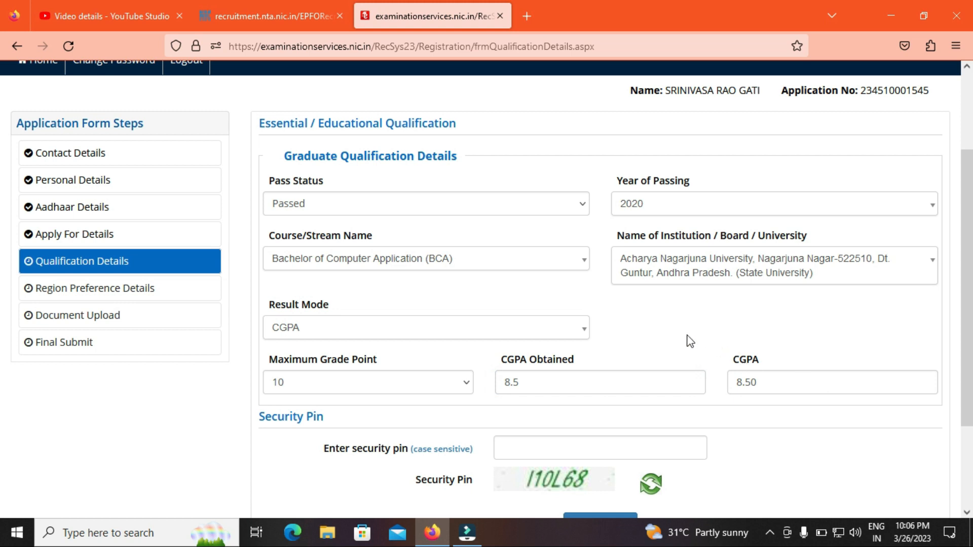
# Step: Set result mode to Percentage with Total Marks 1800 and Obtained Marks 1500, giving 83.33%
pyautogui.click(293, 334)
pyautogui.click(292, 379)
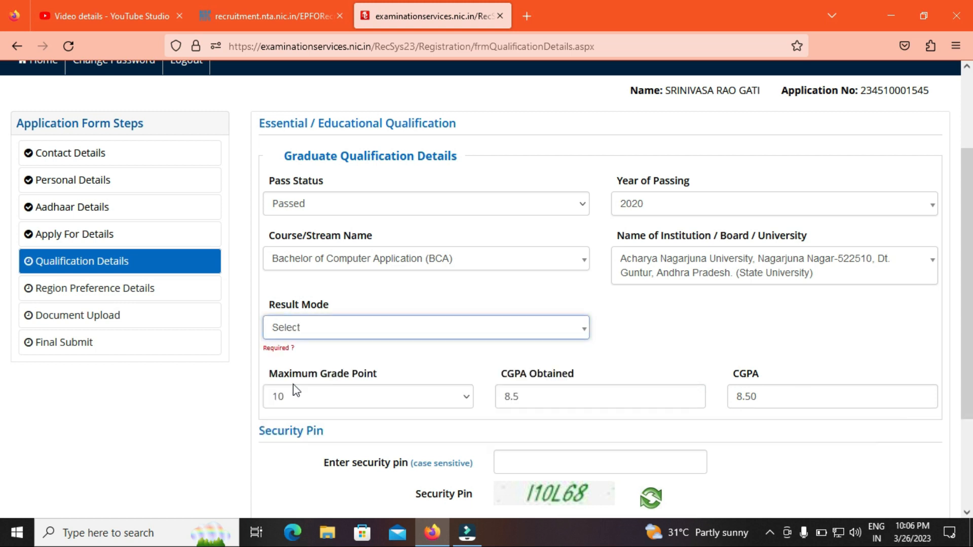
pyautogui.click(309, 333)
pyautogui.click(304, 391)
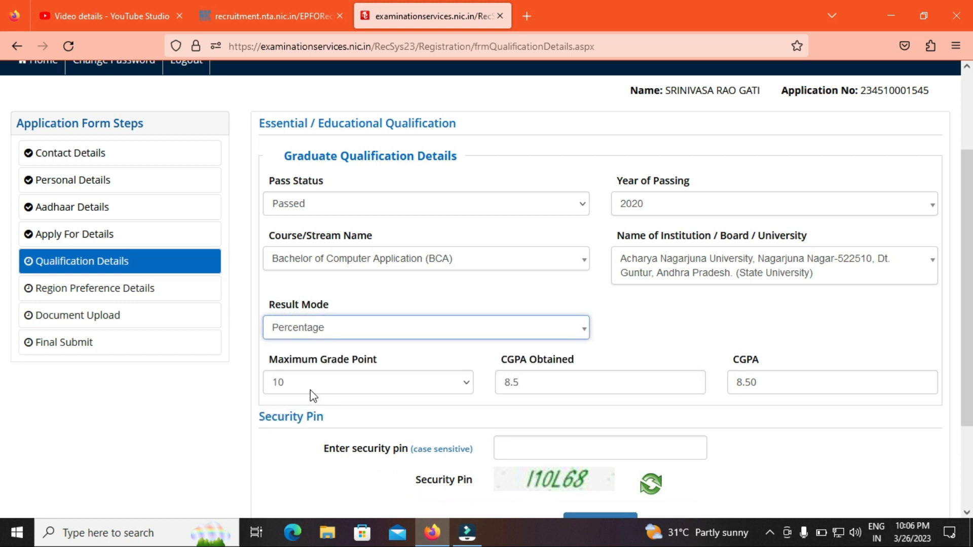
pyautogui.click(311, 381)
pyautogui.write('1800')
pyautogui.click(529, 387)
pyautogui.write('1500')
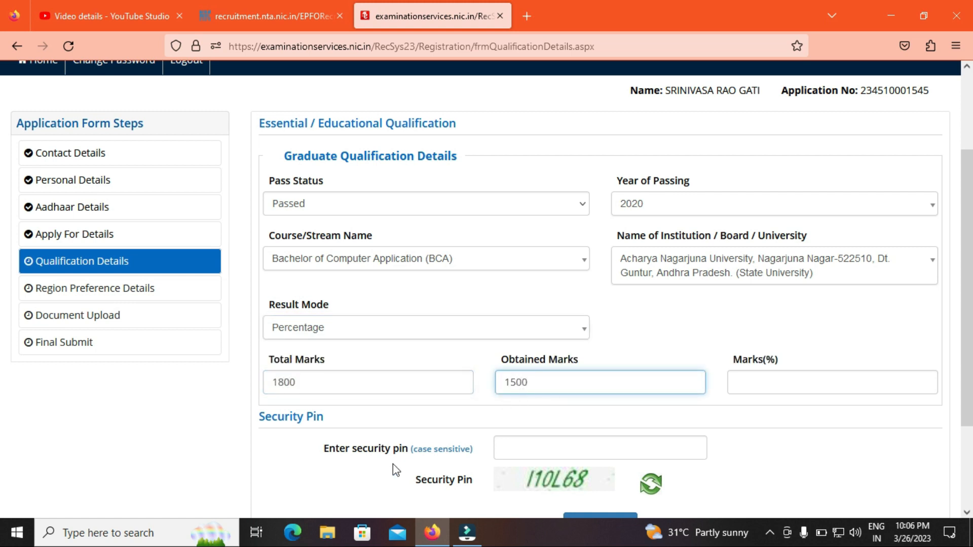
pyautogui.click(343, 467)
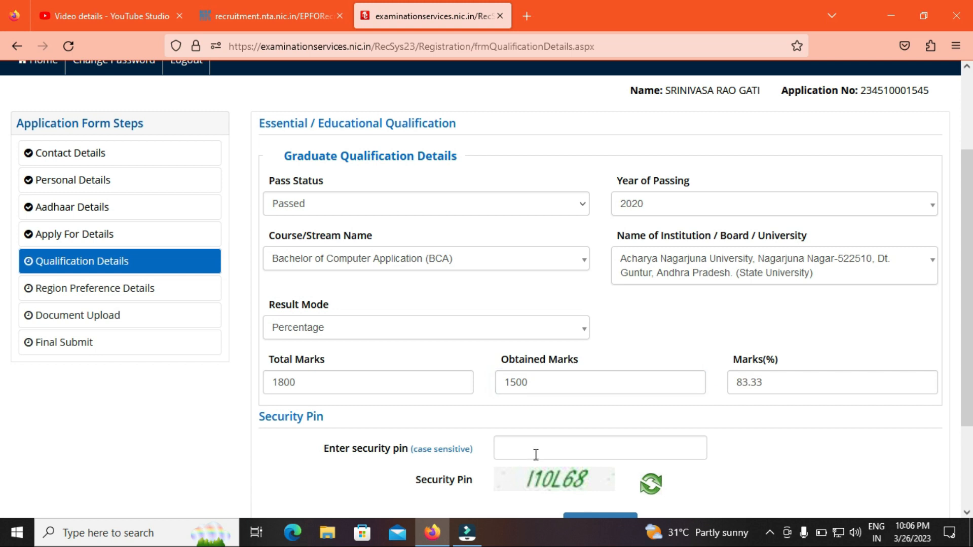
# Step: Give the Andhra Pradesh region preference 2
pyautogui.scroll(-1, 971, 430)
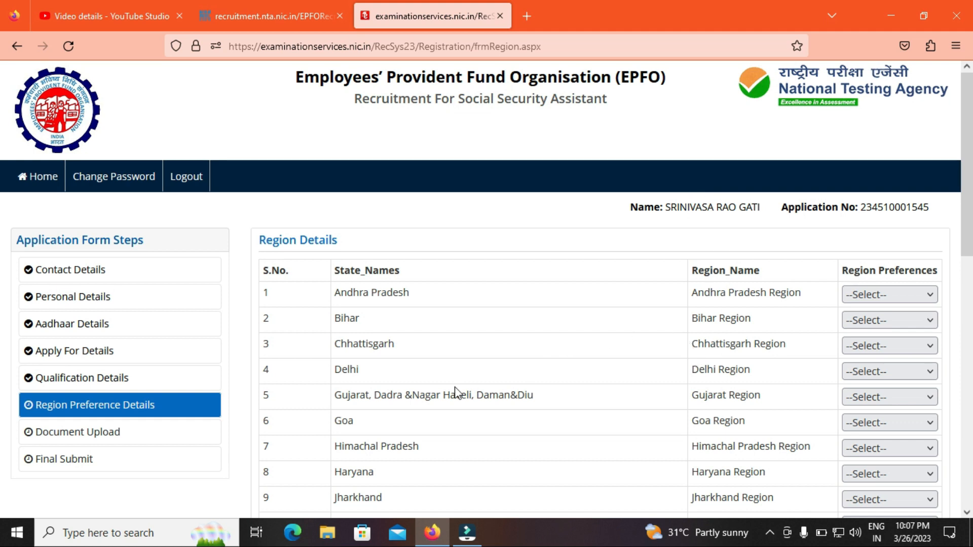
pyautogui.moveTo(971, 193); pyautogui.dragTo(967, 214)
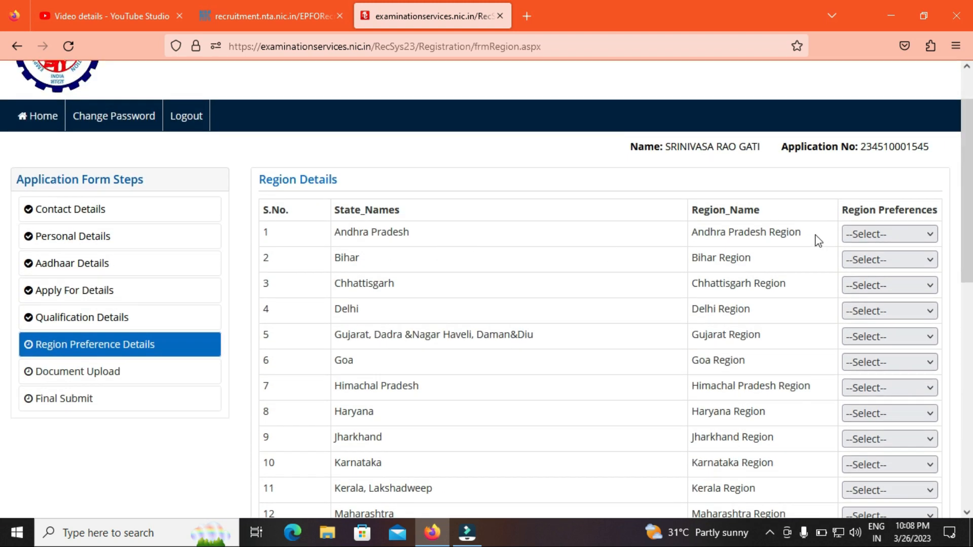
pyautogui.click(893, 235)
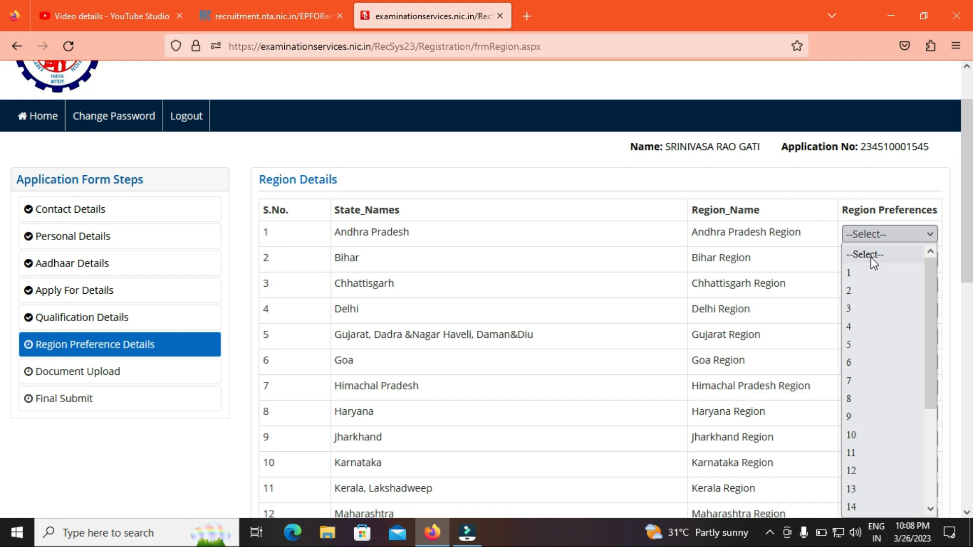
pyautogui.click(865, 271)
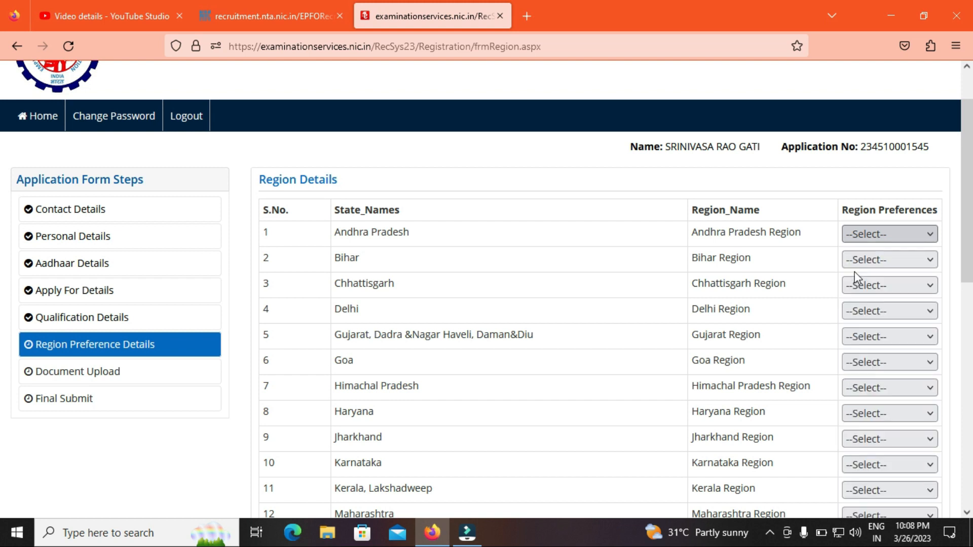
pyautogui.click(878, 236)
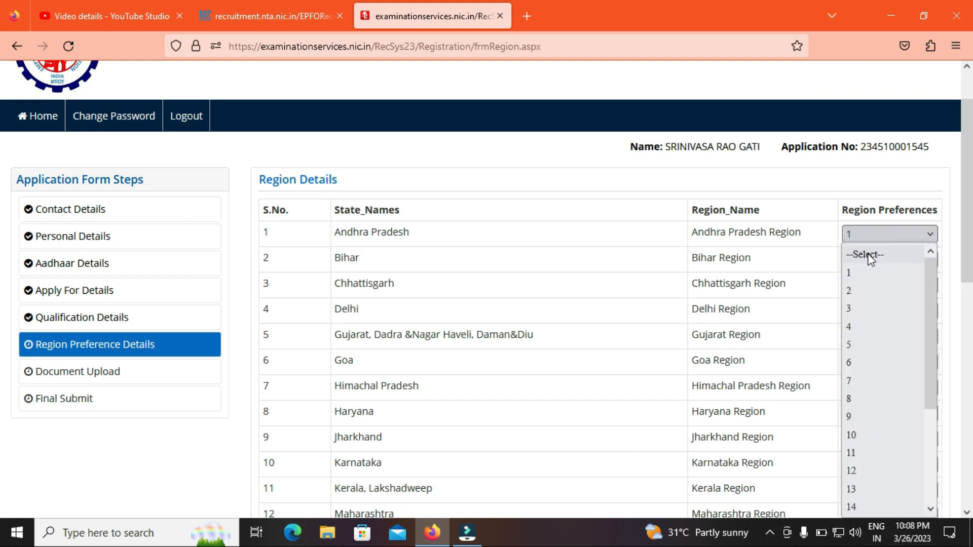
pyautogui.click(866, 291)
# Step: Give the Maharashtra region preference 1, then save the region preferences and confirm
pyautogui.scroll(-1, 2, 242)
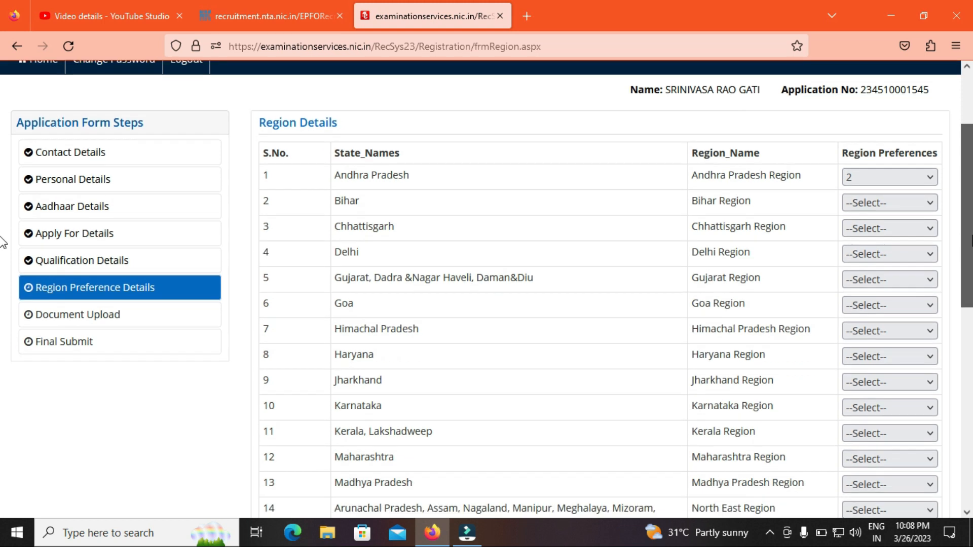
pyautogui.scroll(-1, 4, 248)
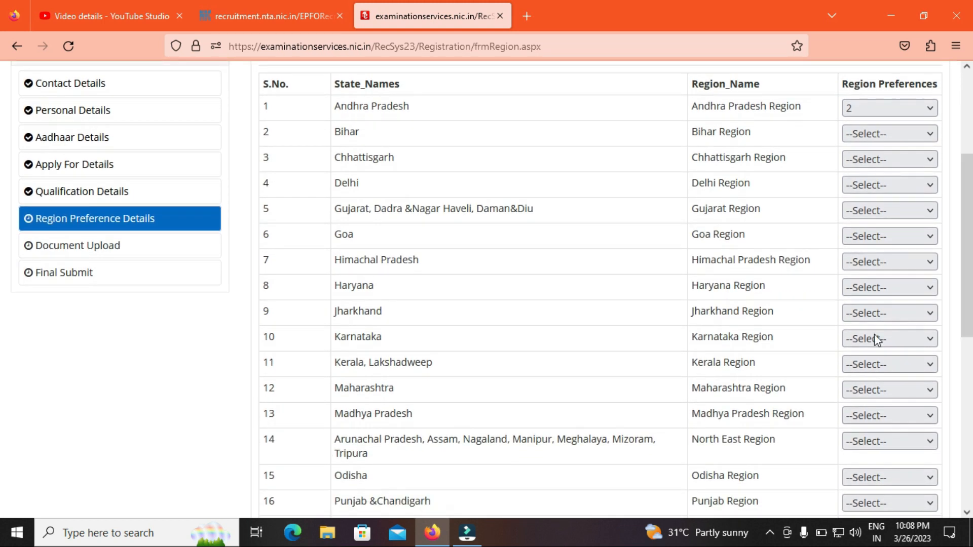
pyautogui.click(877, 388)
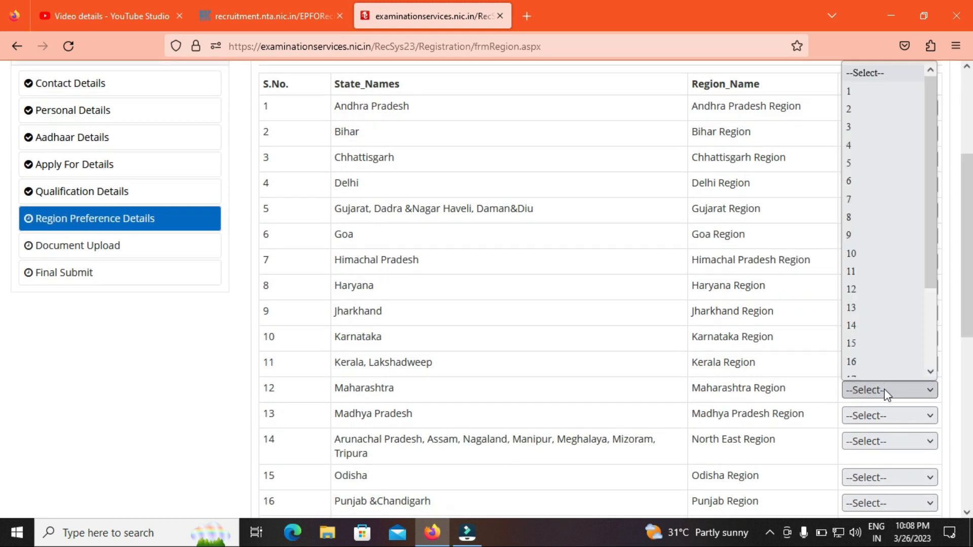
pyautogui.click(858, 93)
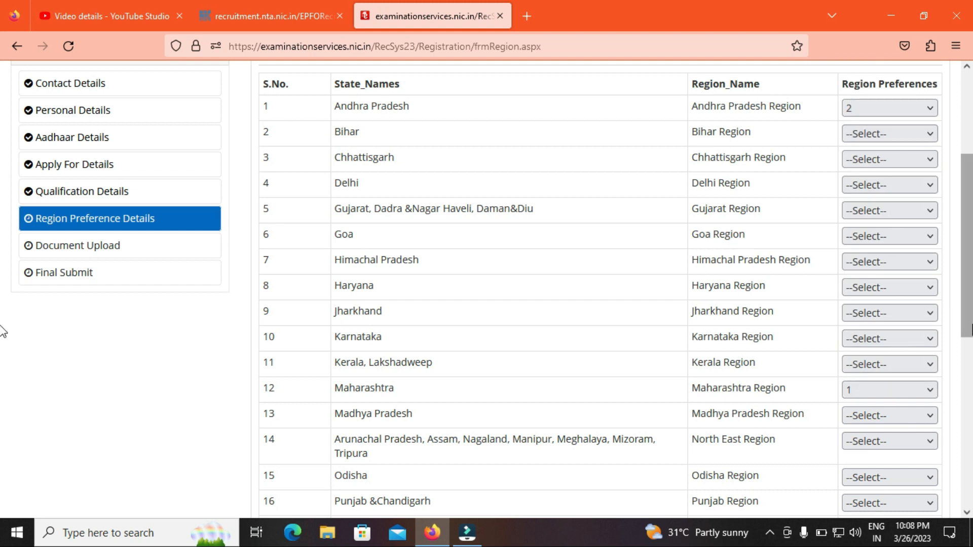
pyautogui.scroll(-5, 2, 332)
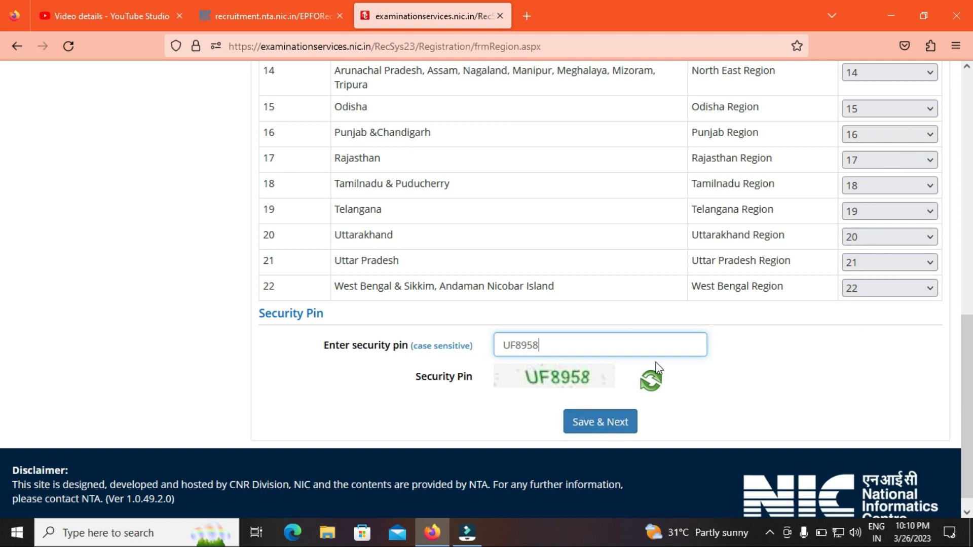
pyautogui.click(590, 423)
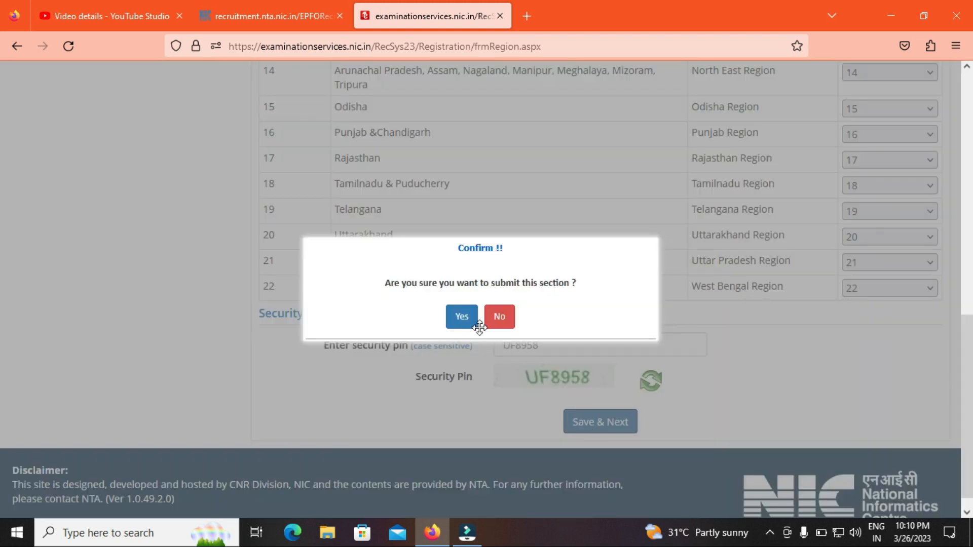
pyautogui.click(461, 318)
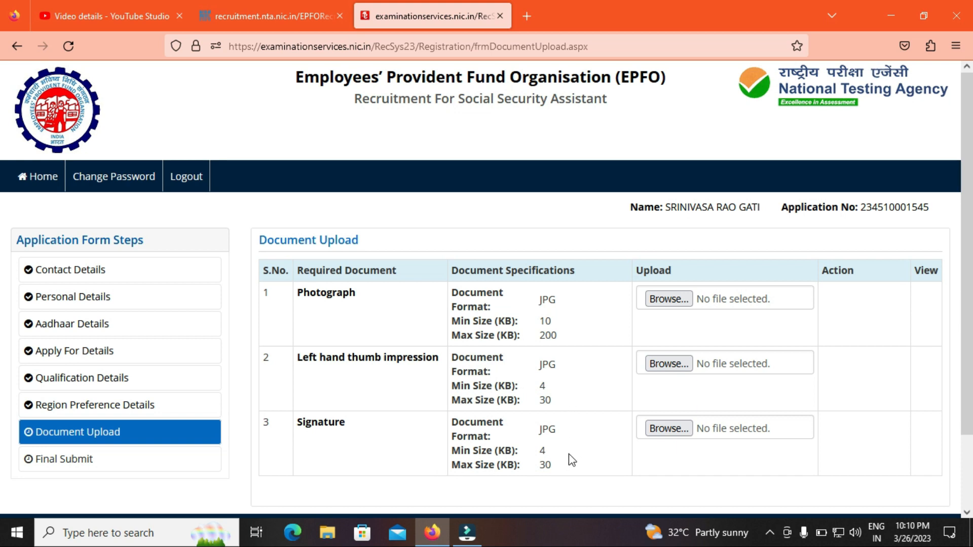
# Step: Choose photo.JPG as the Photograph upload and bring up Paint to edit it
pyautogui.click(681, 299)
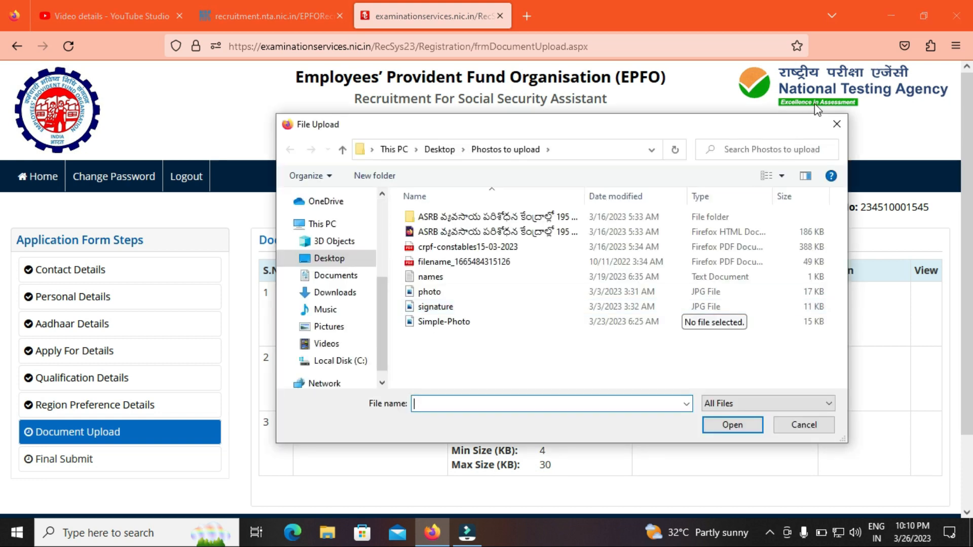
pyautogui.click(837, 124)
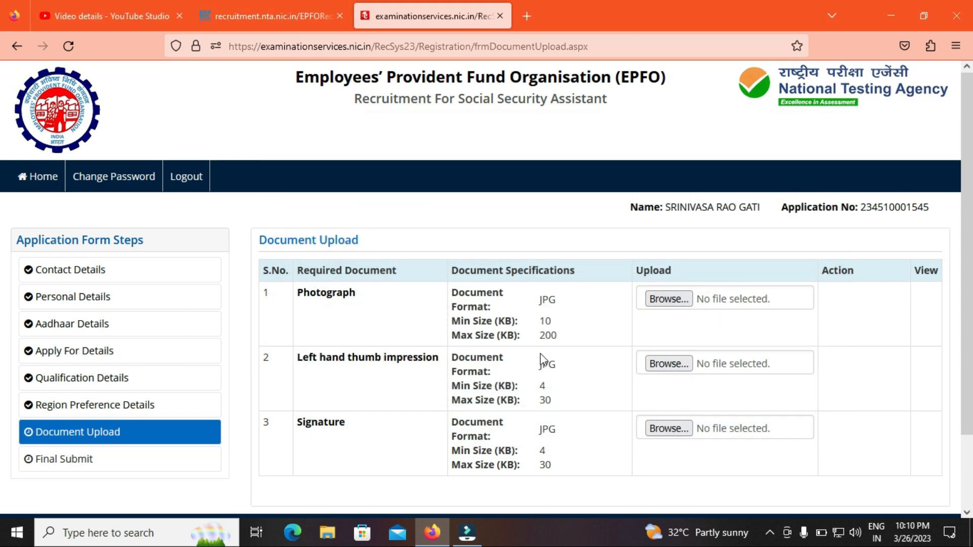
pyautogui.click(662, 301)
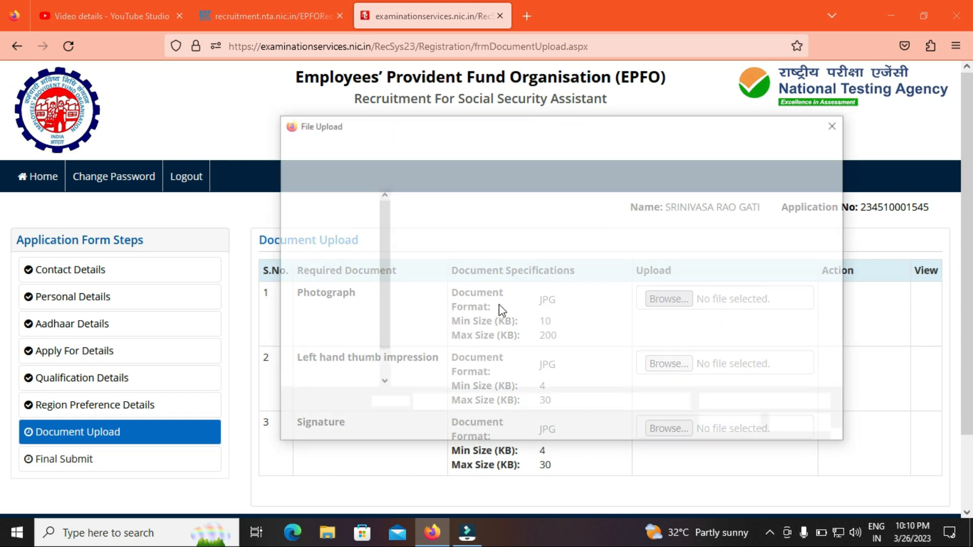
pyautogui.click(837, 124)
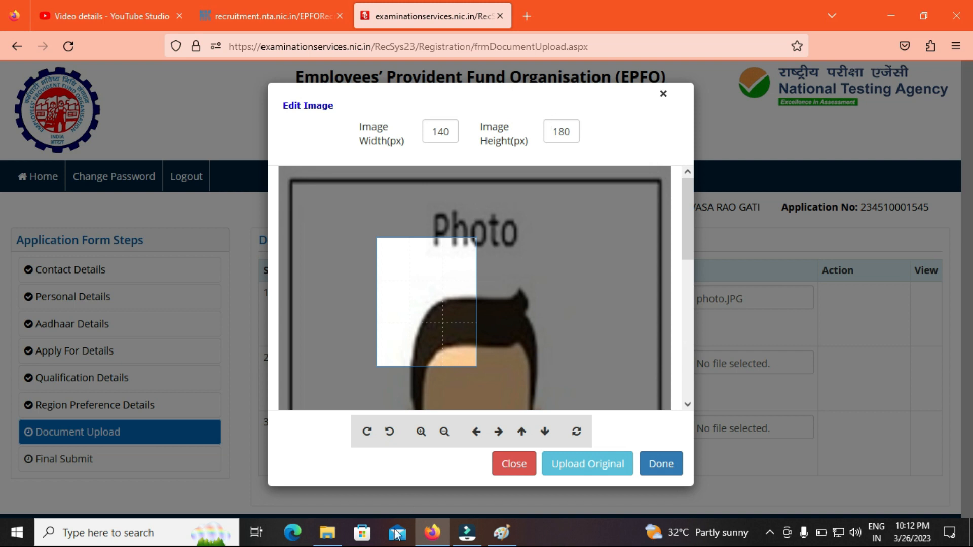
pyautogui.click(501, 533)
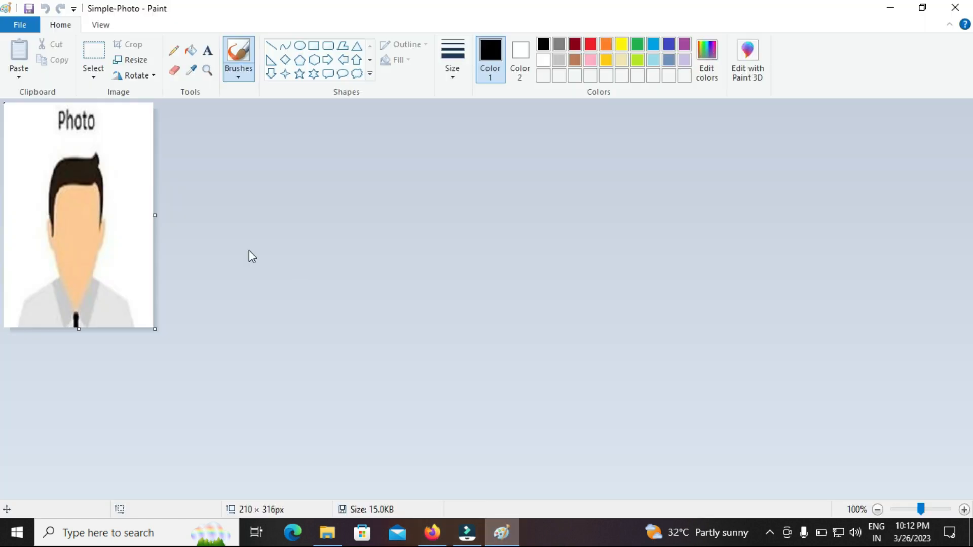
# Step: Resize the photo to 140% horizontal and 180% vertical and save it
pyautogui.click(130, 60)
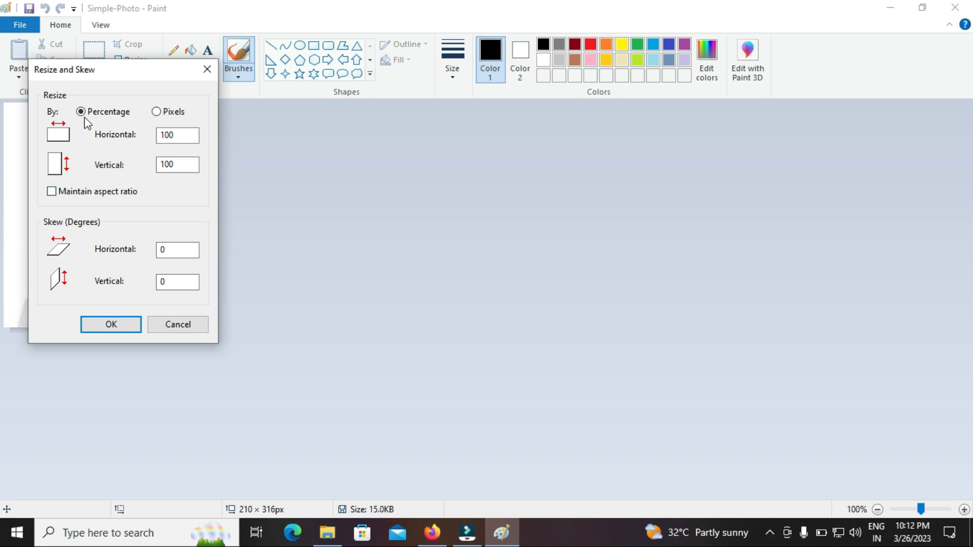
pyautogui.doubleClick(171, 134)
pyautogui.write('140')
pyautogui.doubleClick(171, 165)
pyautogui.write('180')
pyautogui.click(114, 322)
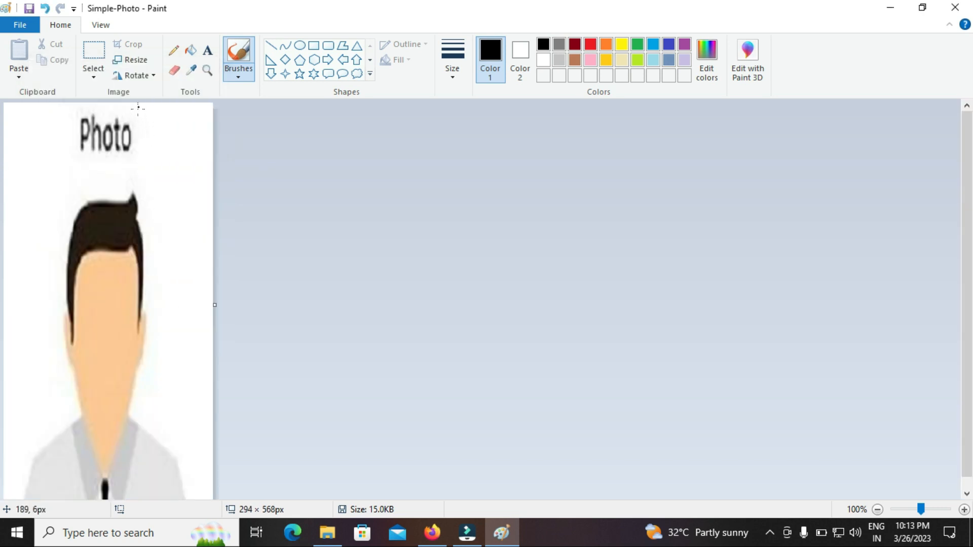
pyautogui.click(29, 8)
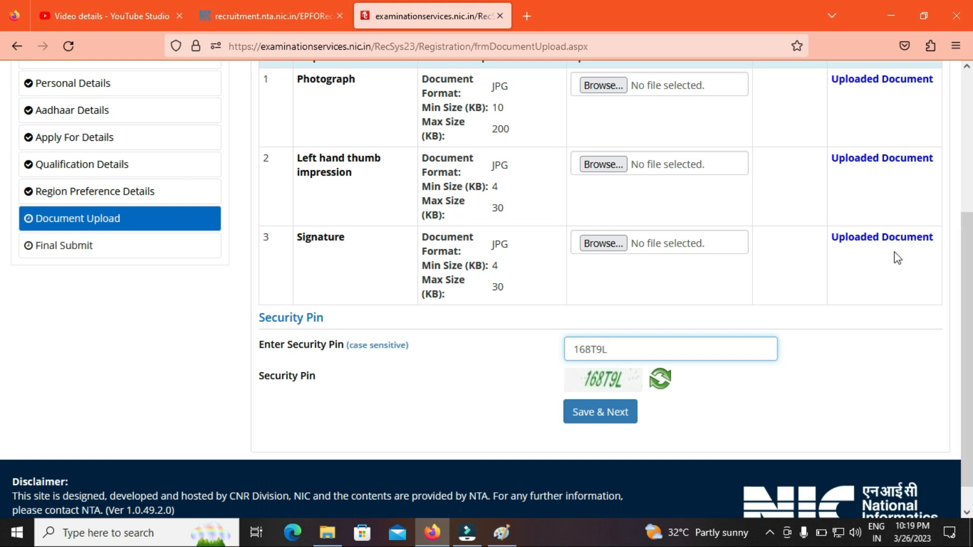
# Step: Save the uploaded documents and confirm to reach the Final Submit page
pyautogui.click(607, 415)
pyautogui.click(464, 319)
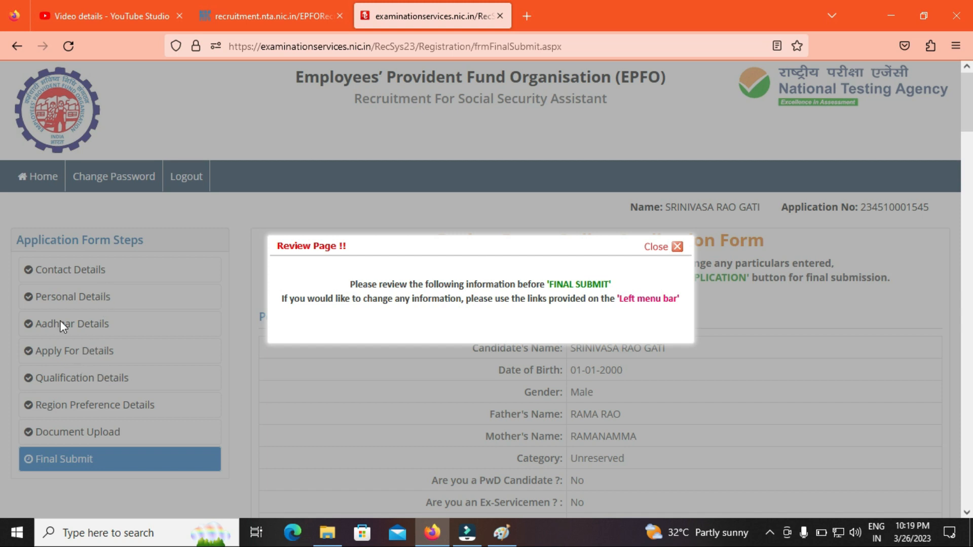
# Step: Dismiss the review notice and tick all ten details-verified checklist boxes
pyautogui.click(654, 247)
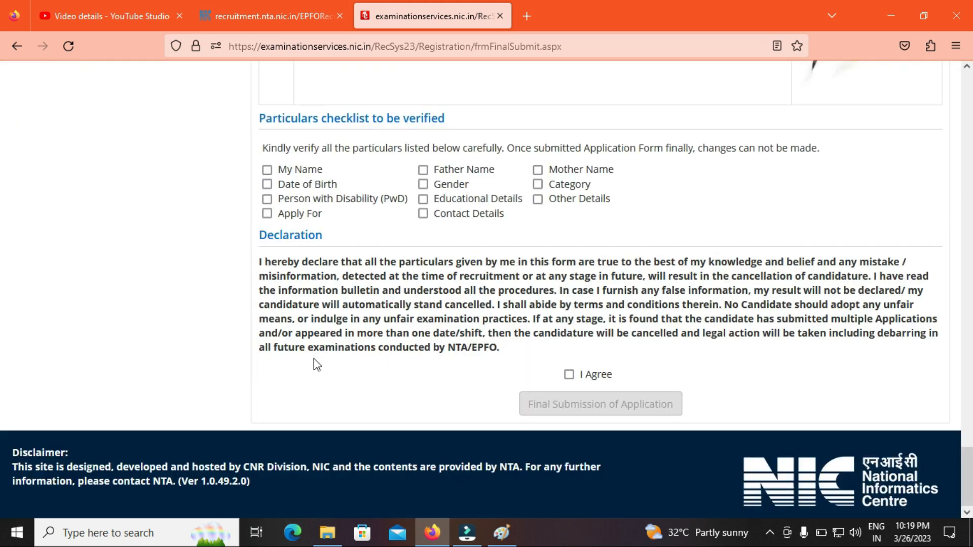
pyautogui.click(268, 170)
pyautogui.click(267, 185)
pyautogui.click(267, 199)
pyautogui.click(267, 214)
pyautogui.click(423, 169)
pyautogui.click(424, 184)
pyautogui.click(423, 199)
pyautogui.click(425, 212)
pyautogui.click(538, 199)
pyautogui.click(538, 170)
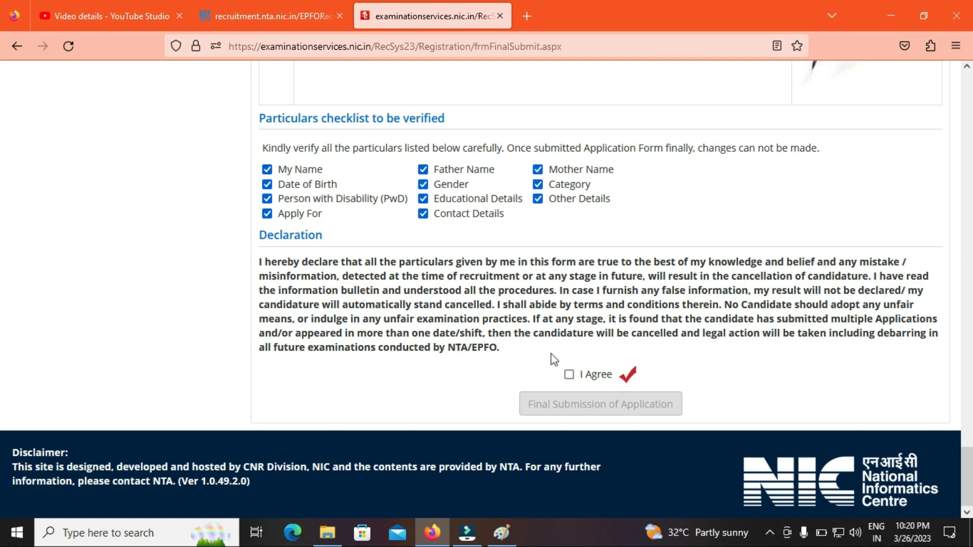
# Step: Accept the declaration and confirm final submission of the application
pyautogui.click(570, 375)
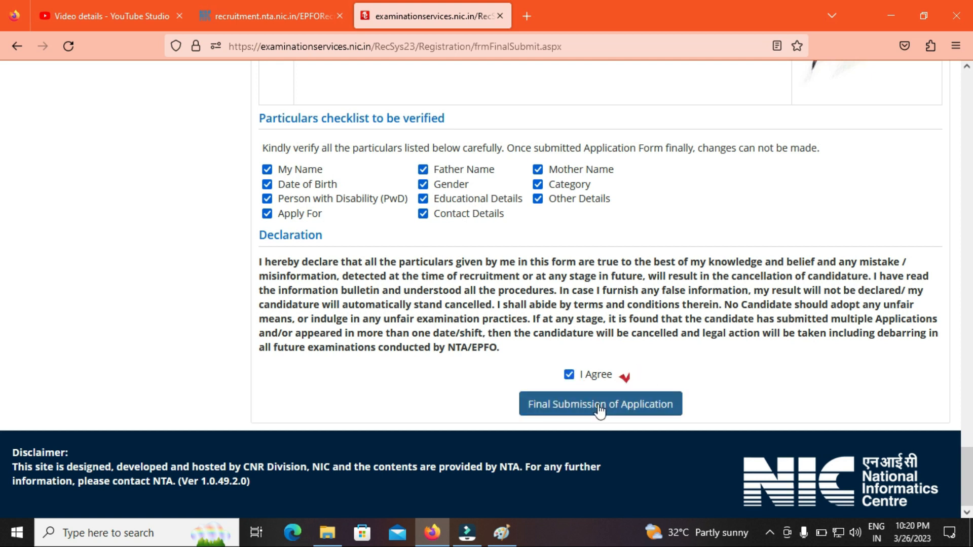
pyautogui.click(598, 406)
pyautogui.click(470, 321)
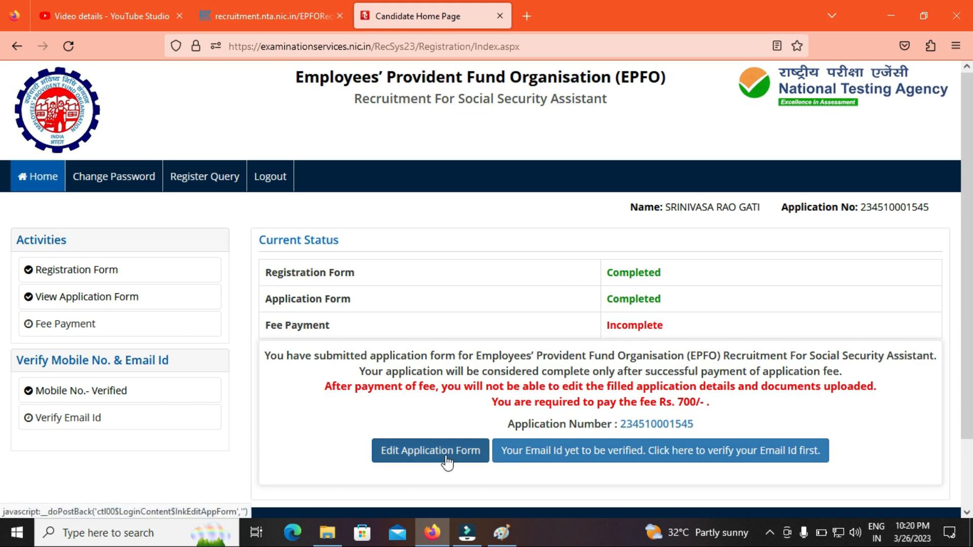
# Step: Verify the registered email with the security pin and emailed OTP, then return to the candidate home
pyautogui.click(625, 451)
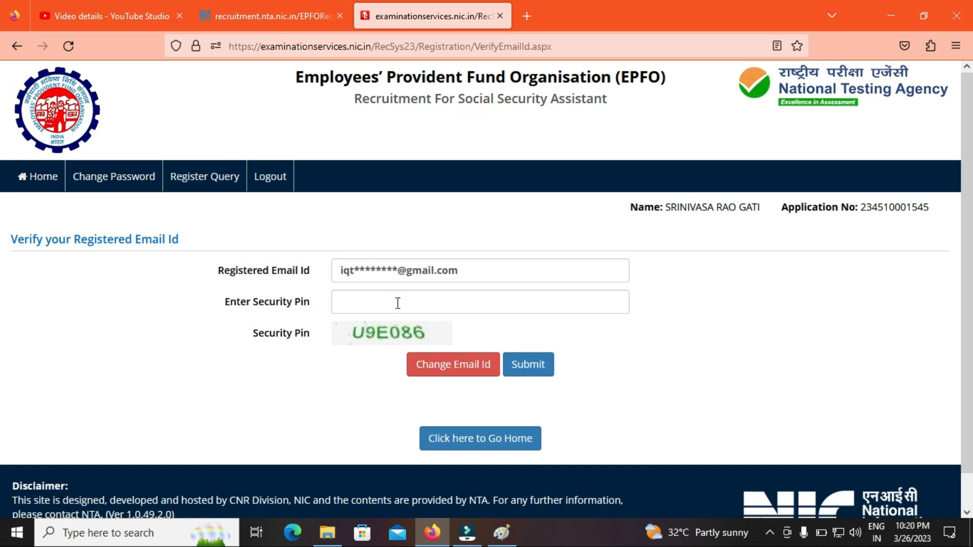
pyautogui.click(398, 303)
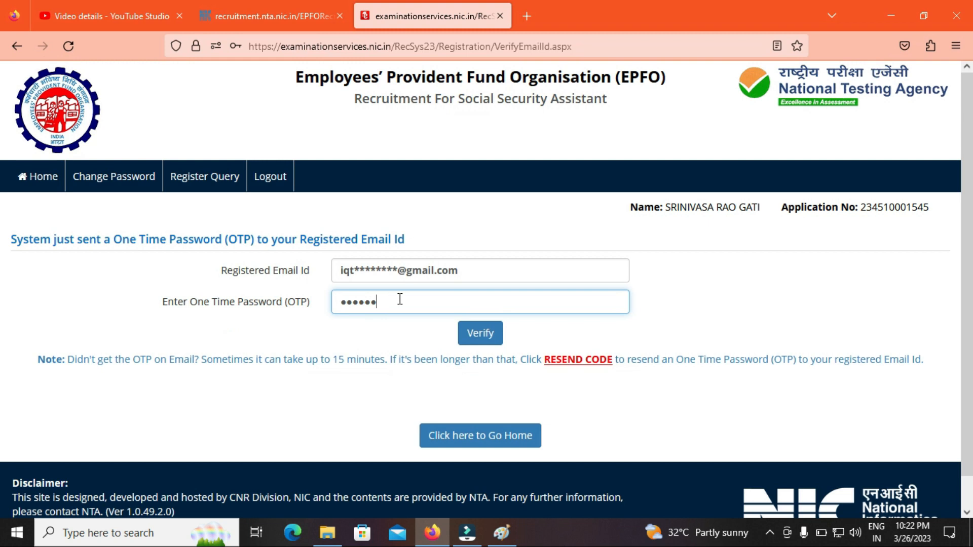
pyautogui.click(495, 341)
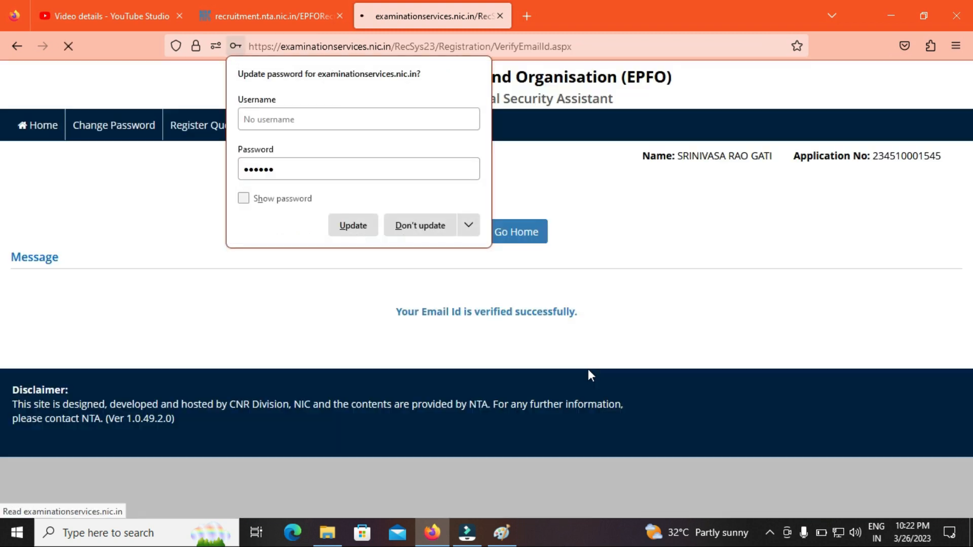
pyautogui.click(349, 282)
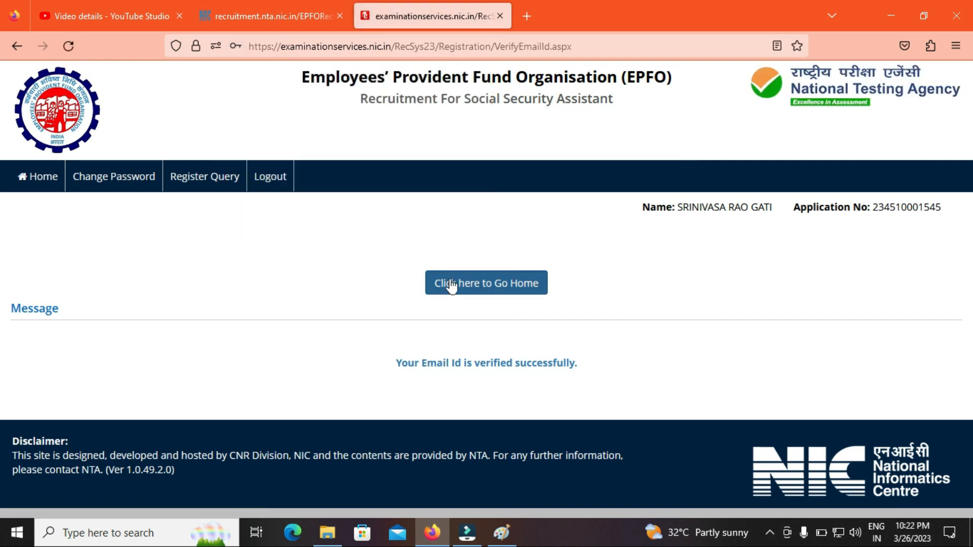
pyautogui.click(467, 288)
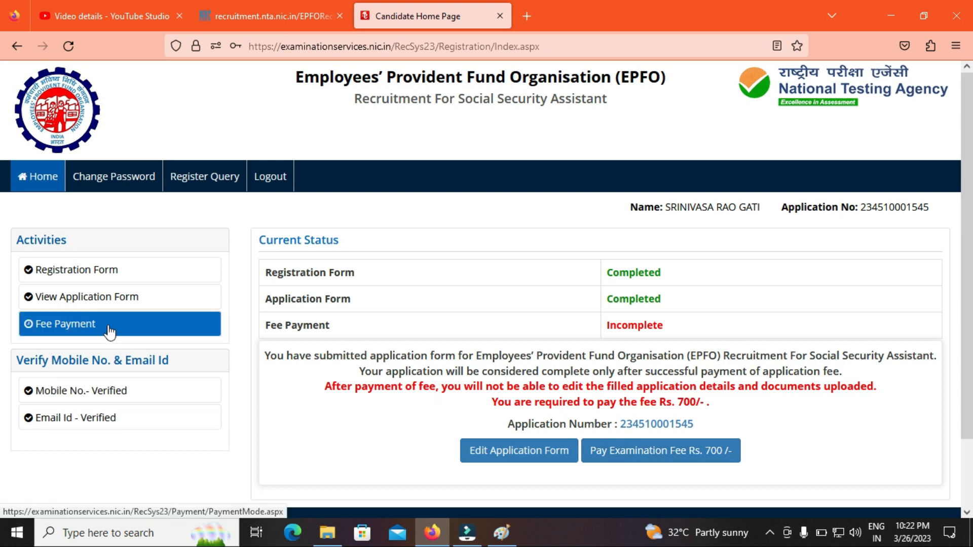
# Step: Choose Online Payment for the examination fee and confirm proceeding with payment
pyautogui.click(624, 460)
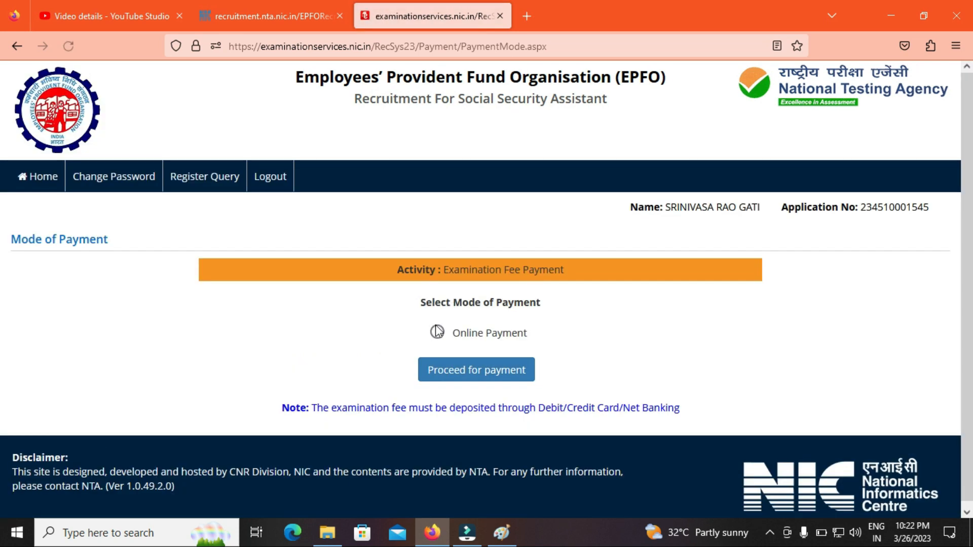
pyautogui.click(438, 333)
pyautogui.click(471, 371)
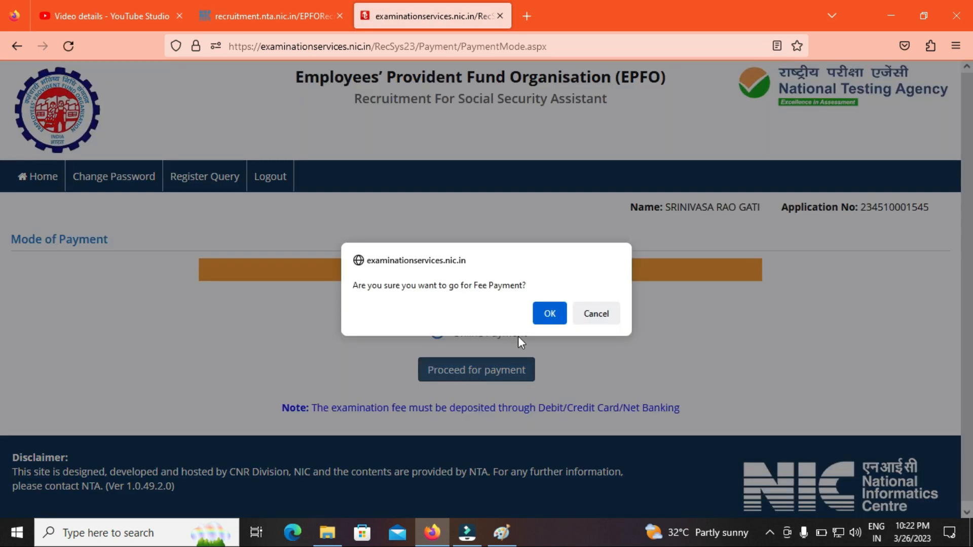
pyautogui.click(540, 312)
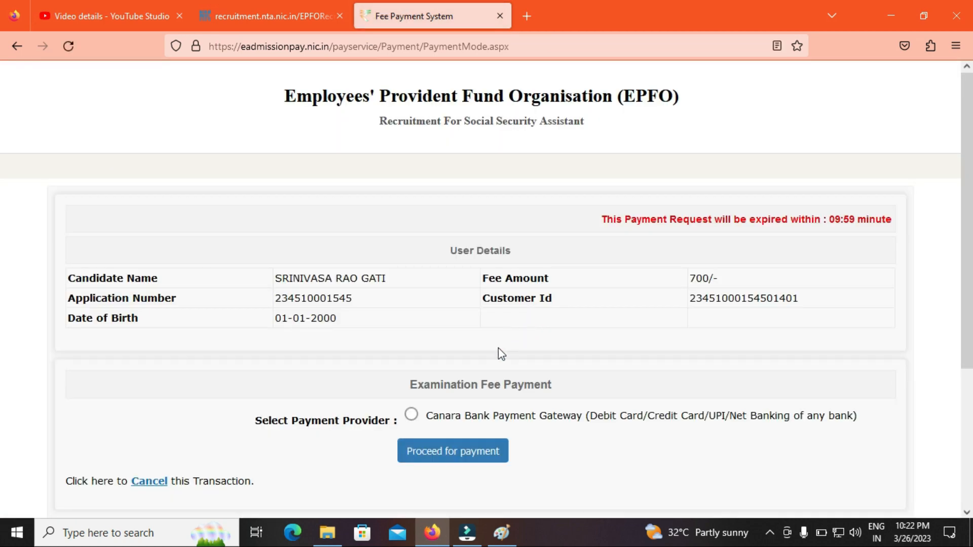
# Step: Pick the Canara Bank Payment Gateway to reach the ₹700 BillDesk checkout, then view the recruitment notice tab
pyautogui.click(411, 415)
pyautogui.click(440, 458)
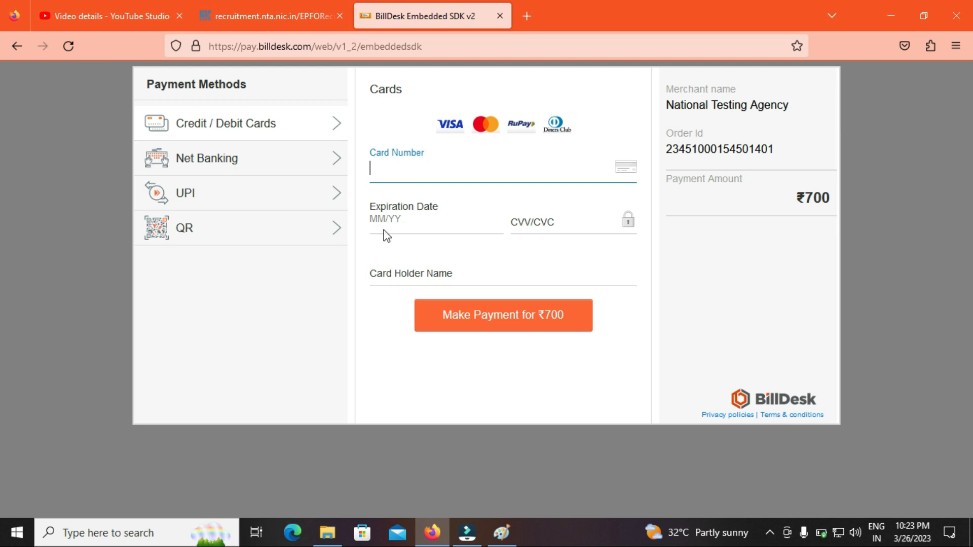
pyautogui.click(256, 9)
pyautogui.click(364, 411)
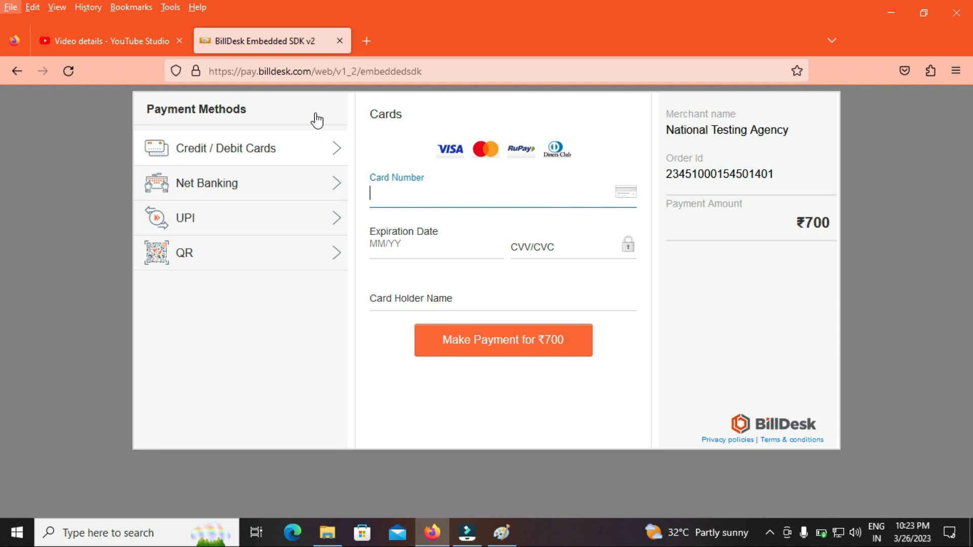